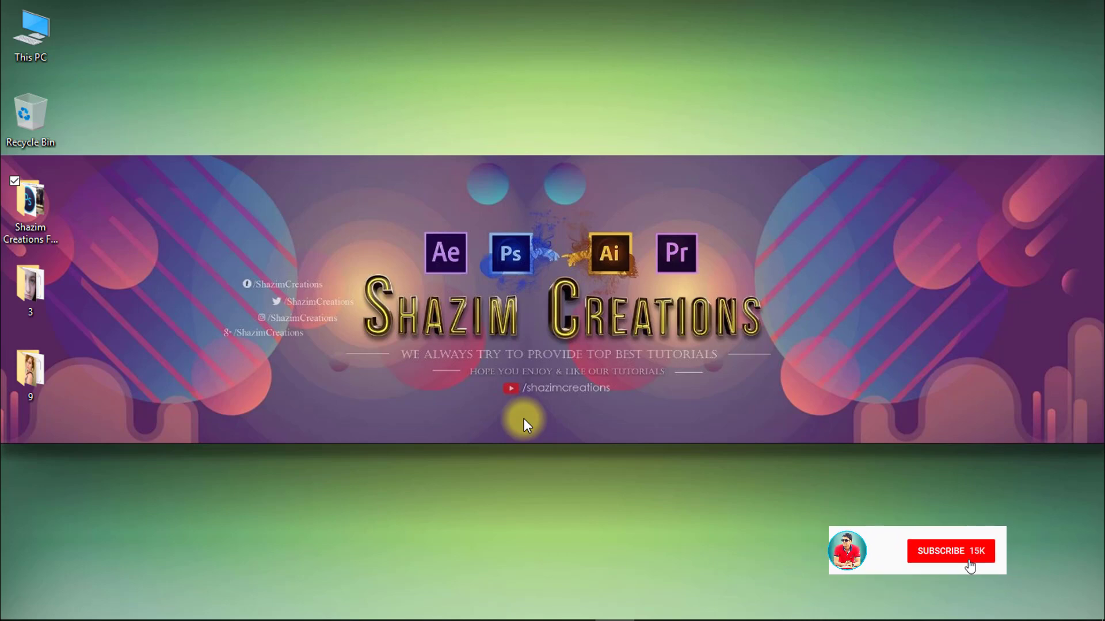
- Open plain_face_by_porcelainstock.jpg from the desktop folder 3 in Photoshop
double_click(42, 277)
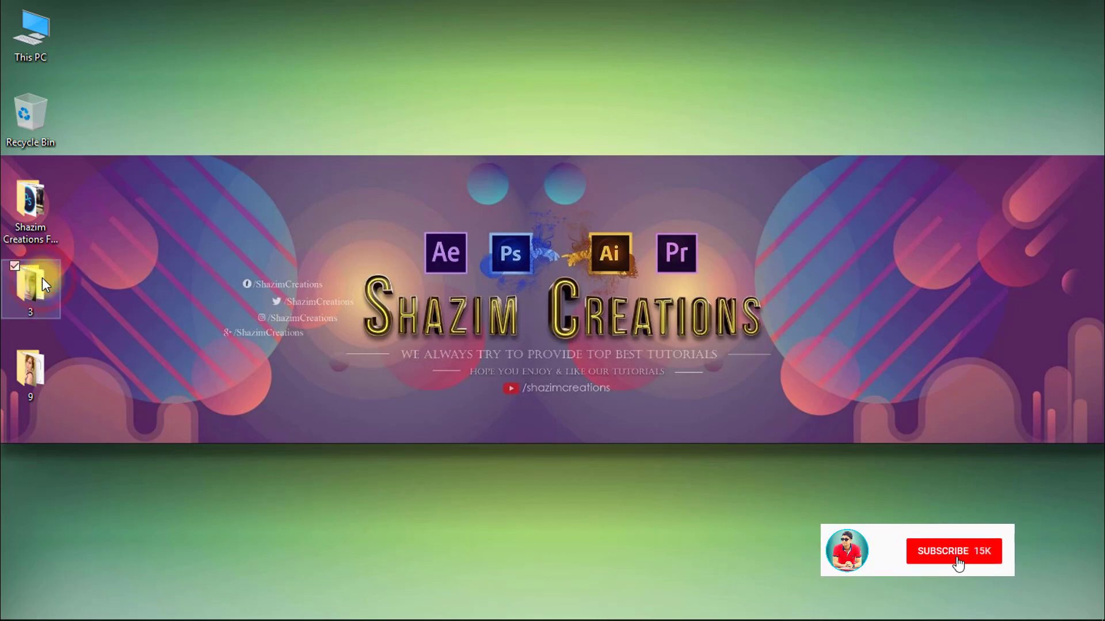
double_click(43, 277)
click(305, 225)
drag(305, 224, 573, 604)
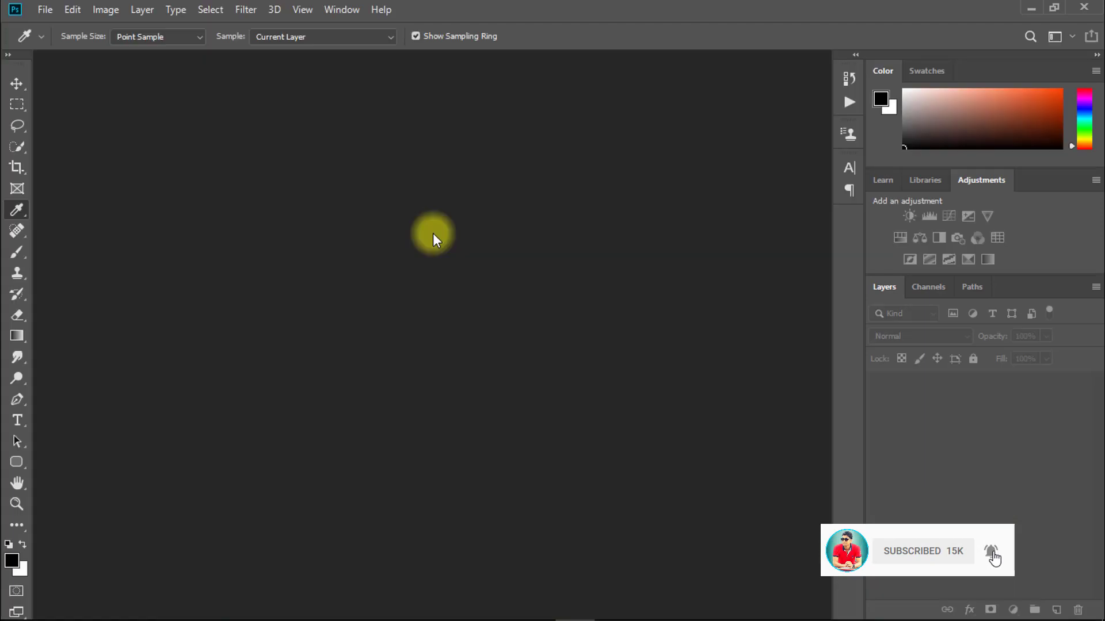
drag(432, 236, 573, 295)
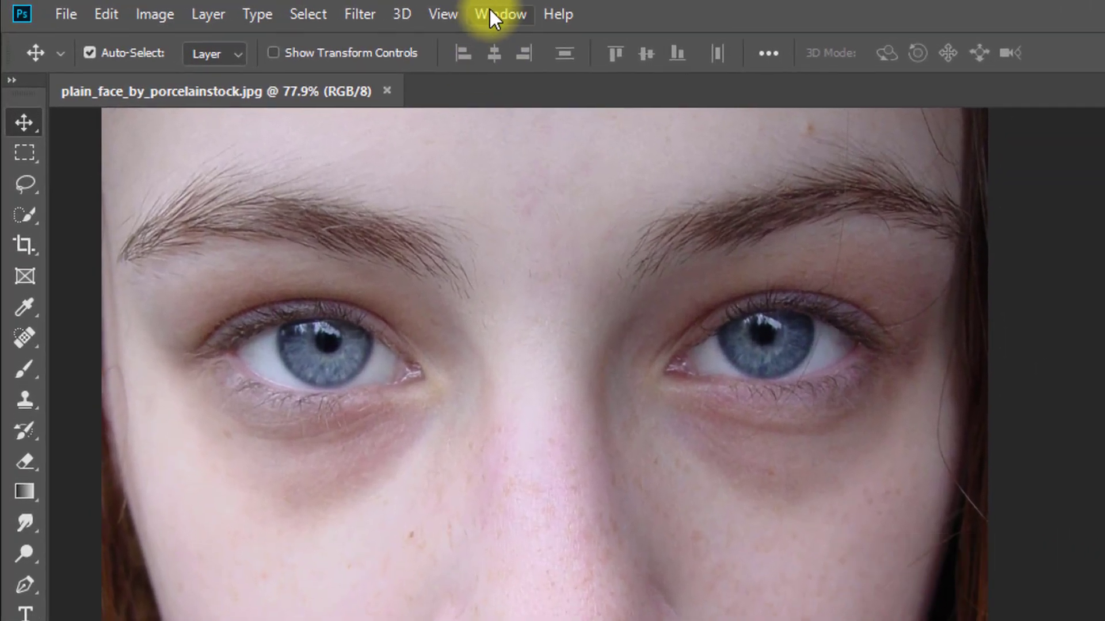
- Show the Actions and create a new action set named "Remove eye bags and eye shadow"
click(334, 8)
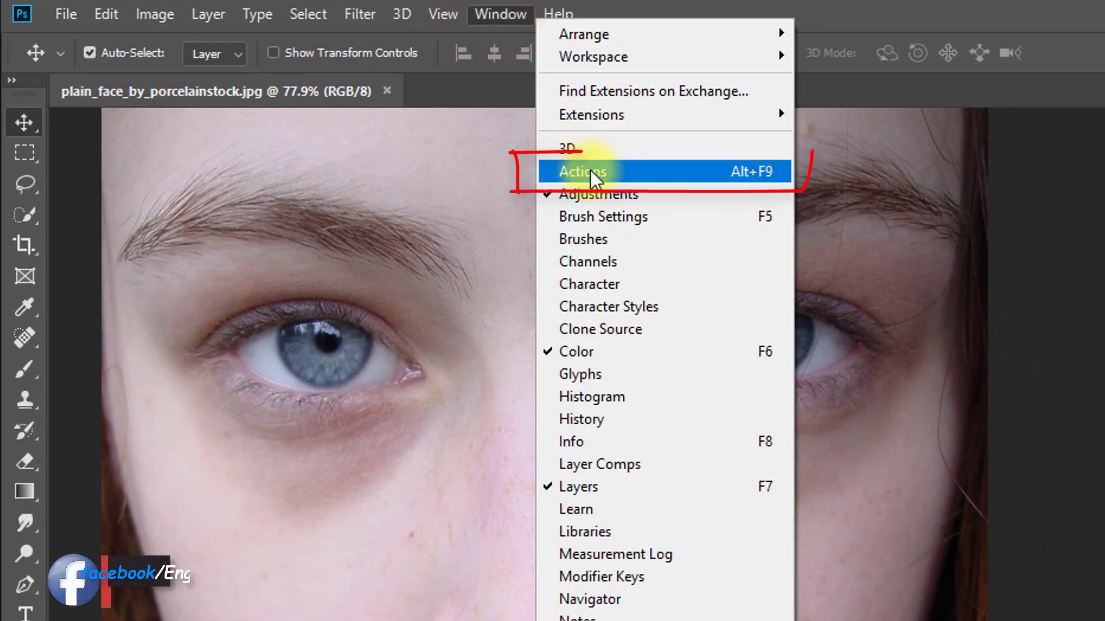
click(671, 171)
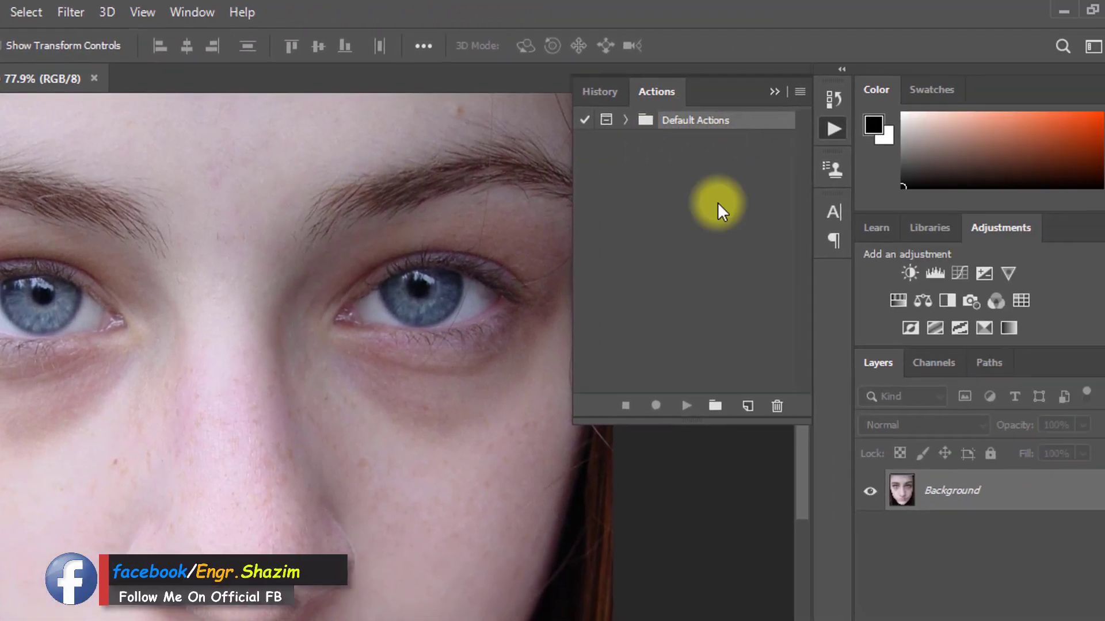
click(992, 417)
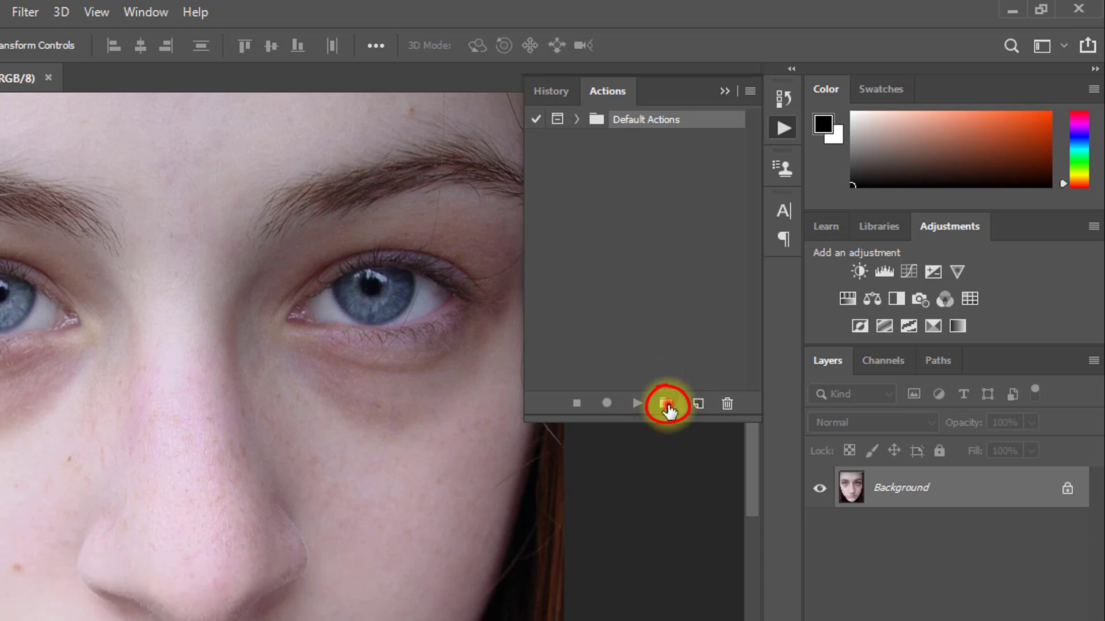
click(667, 405)
text(Remove eye bags and eye shadow)
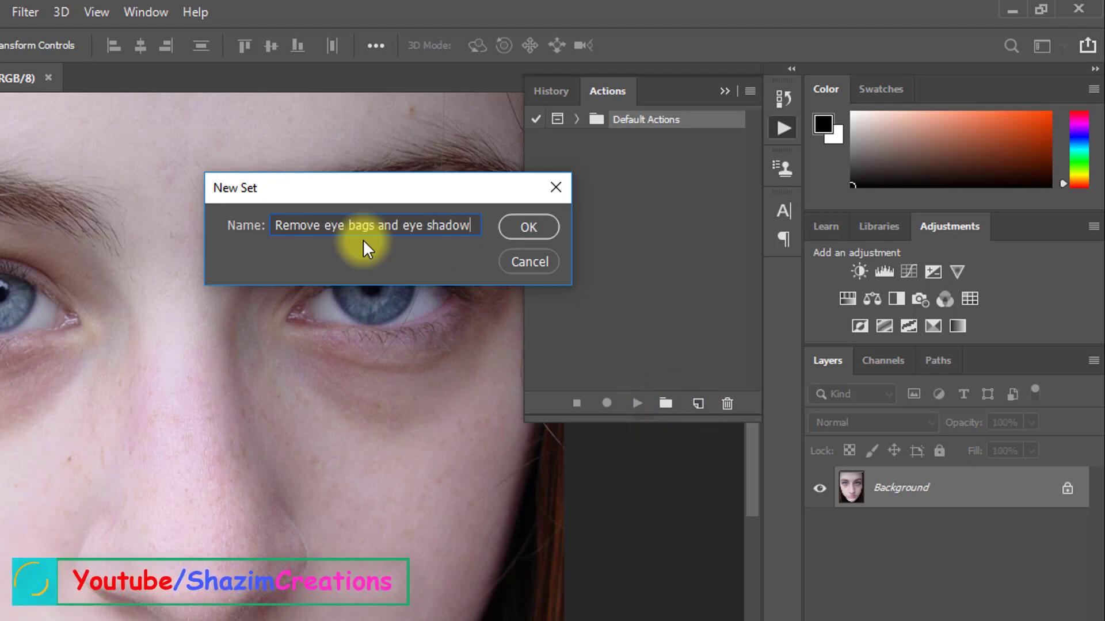
click(537, 221)
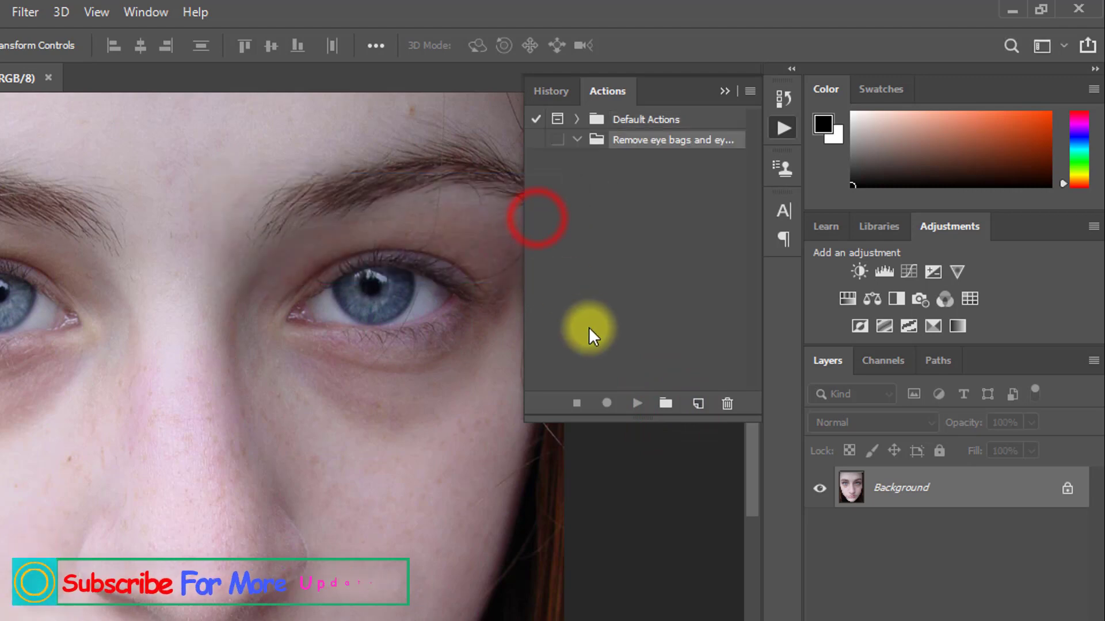
- Start recording a new action named "1 click remove eye shadow" in the eye bags set
click(698, 405)
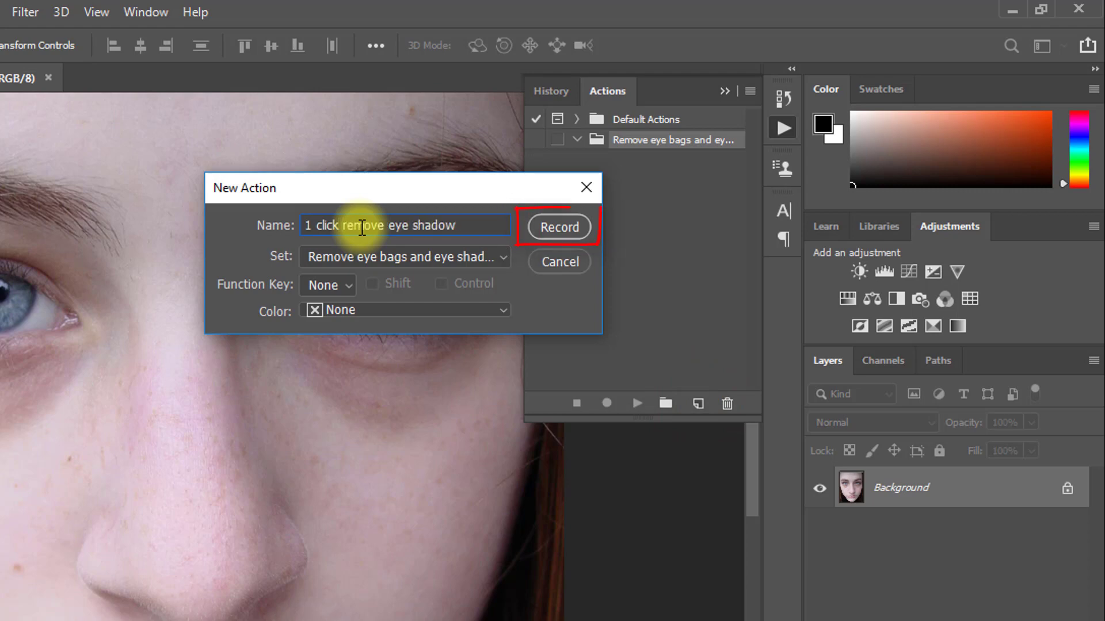
click(560, 230)
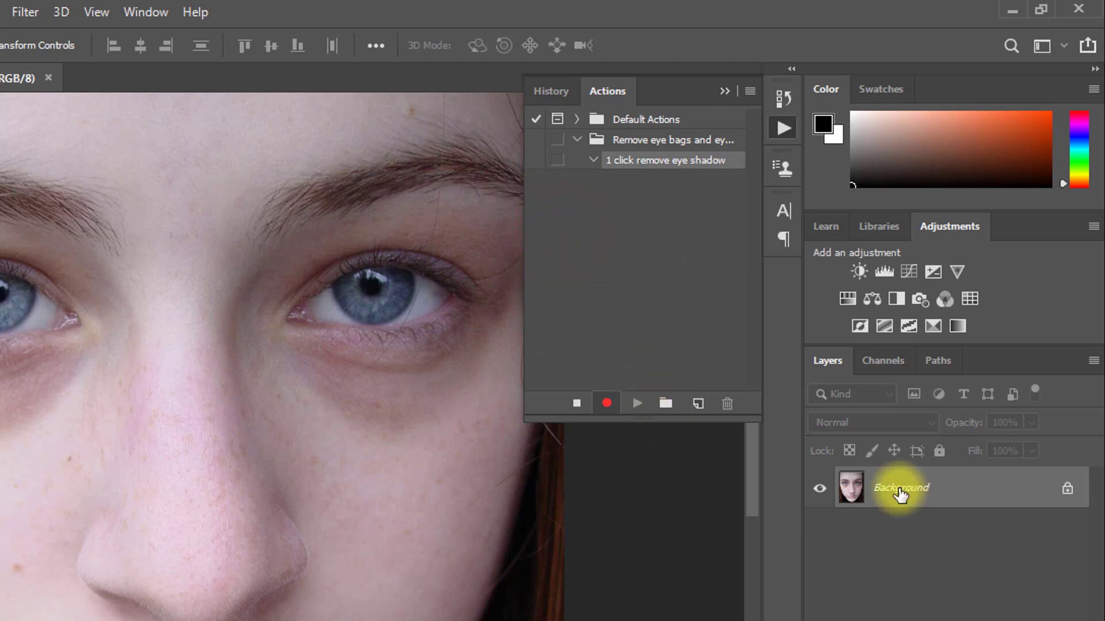
- Duplicate the Background layer and add an empty layer directly above Background
key(ctrl+j)
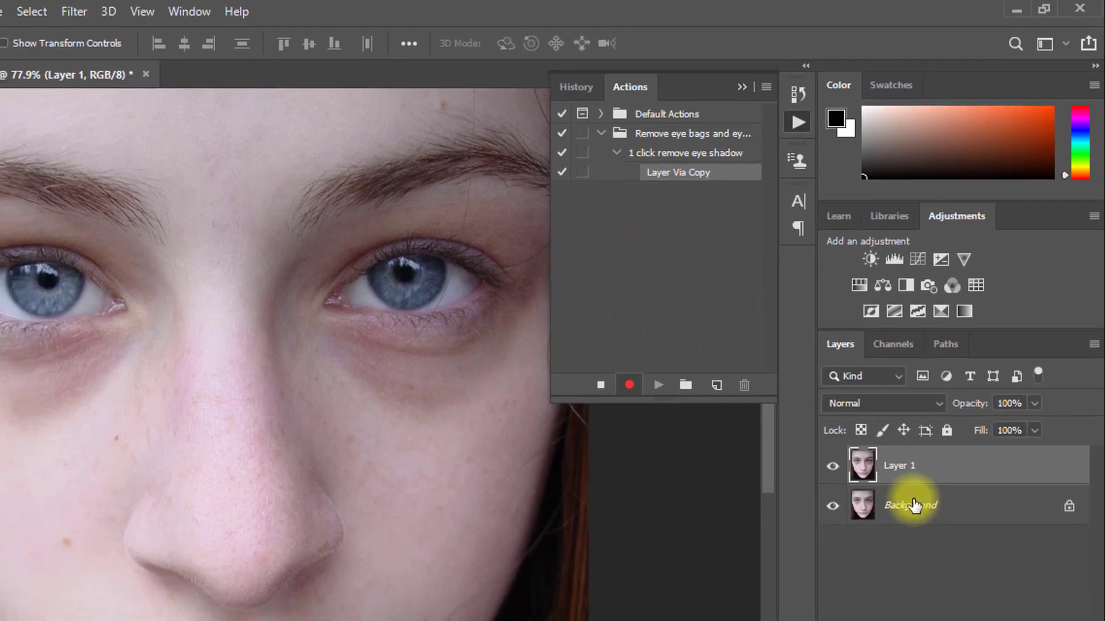
click(909, 529)
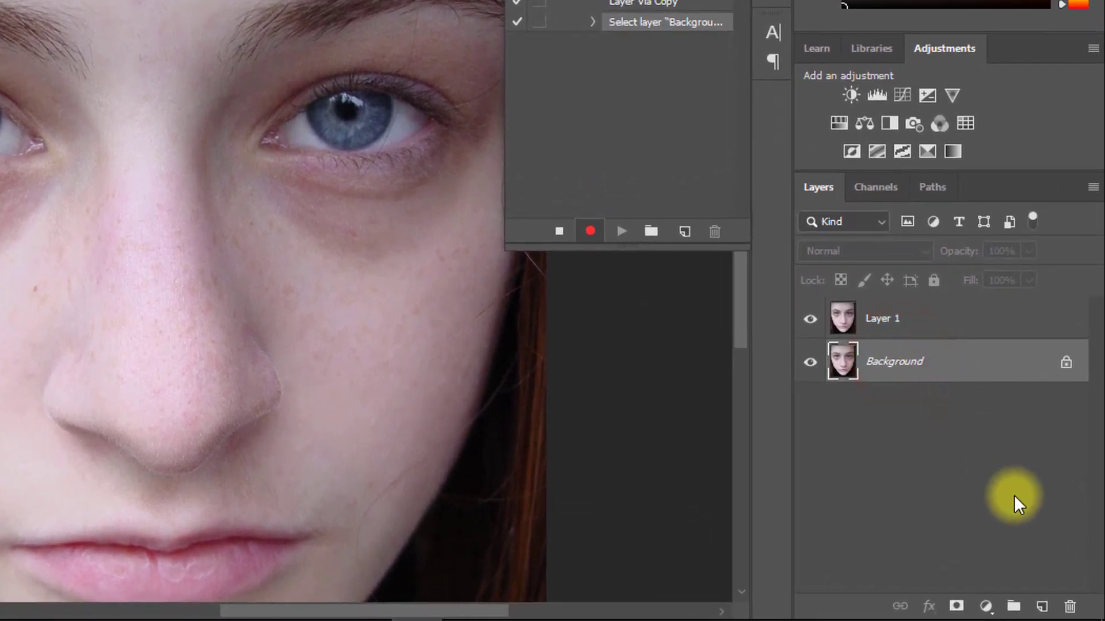
click(1056, 616)
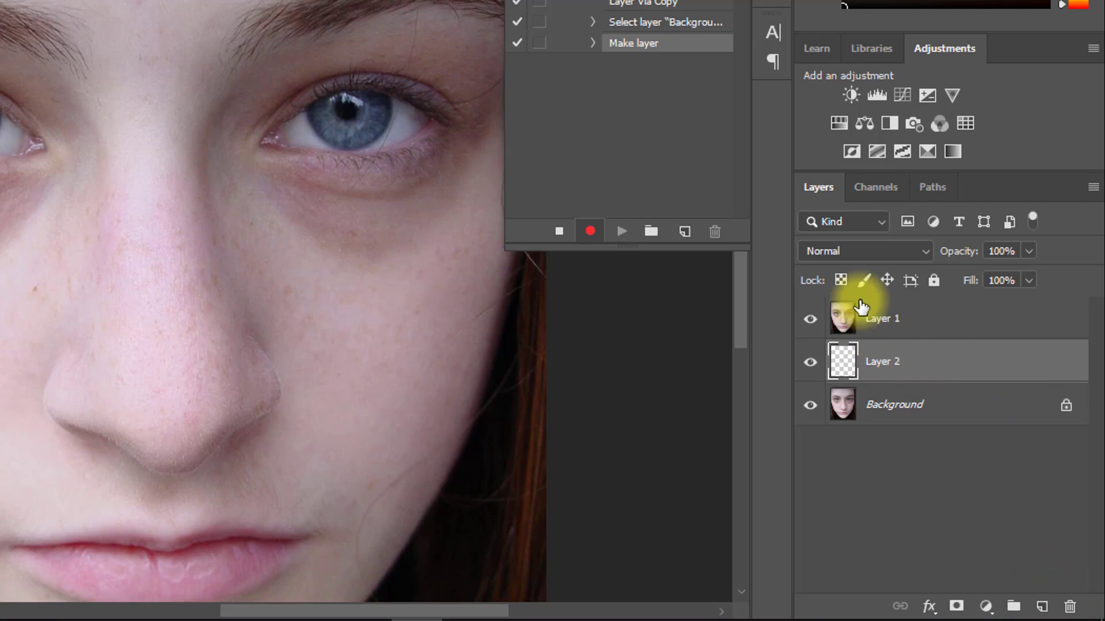
- Convert Layer 1 to a smart object
click(883, 318)
right_click(885, 323)
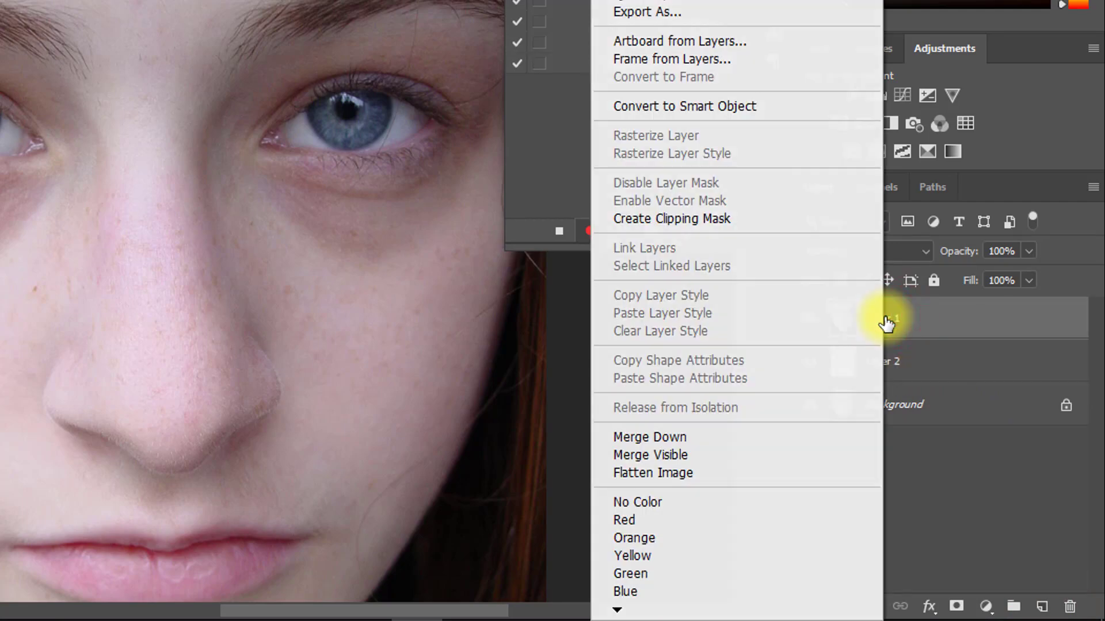
click(709, 105)
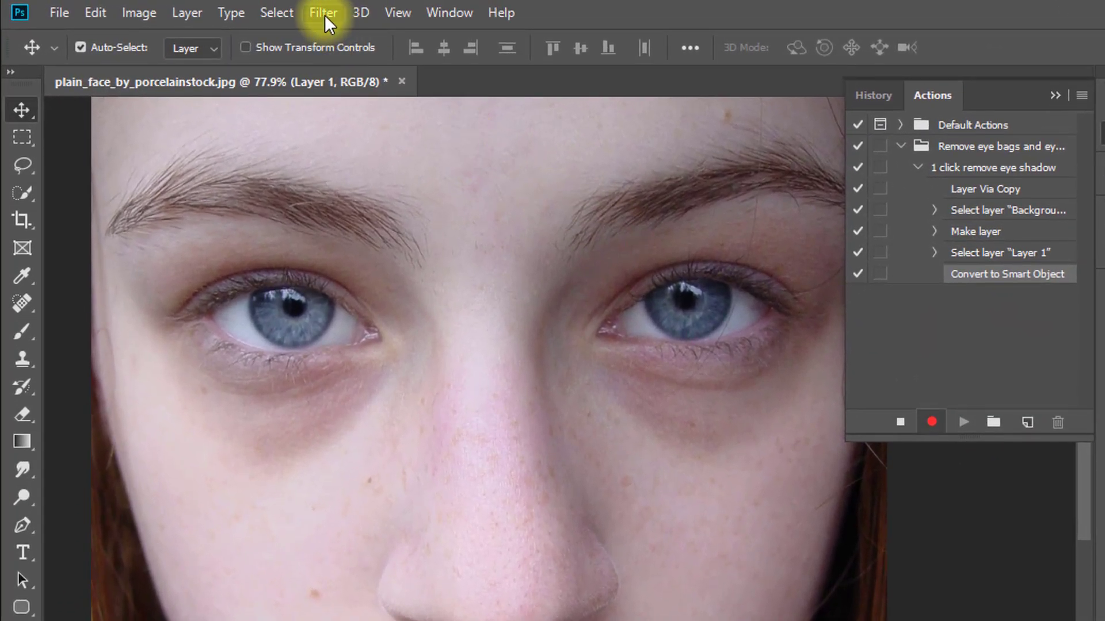
- Apply a High Pass filter with an adjusted radius to Layer 1
click(251, 10)
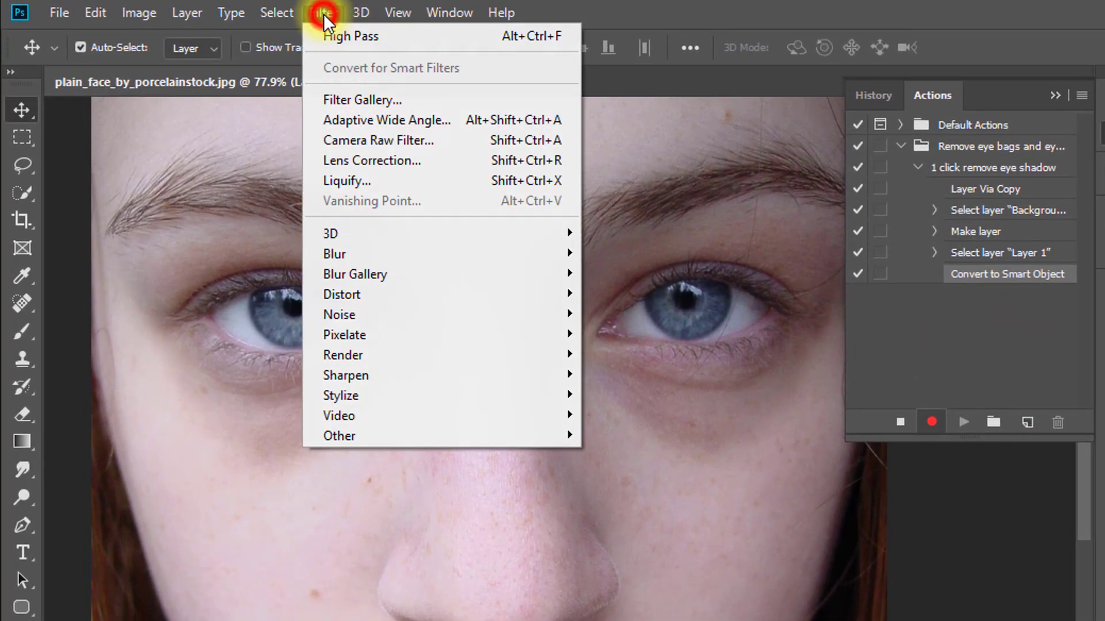
mouse_move(390, 435)
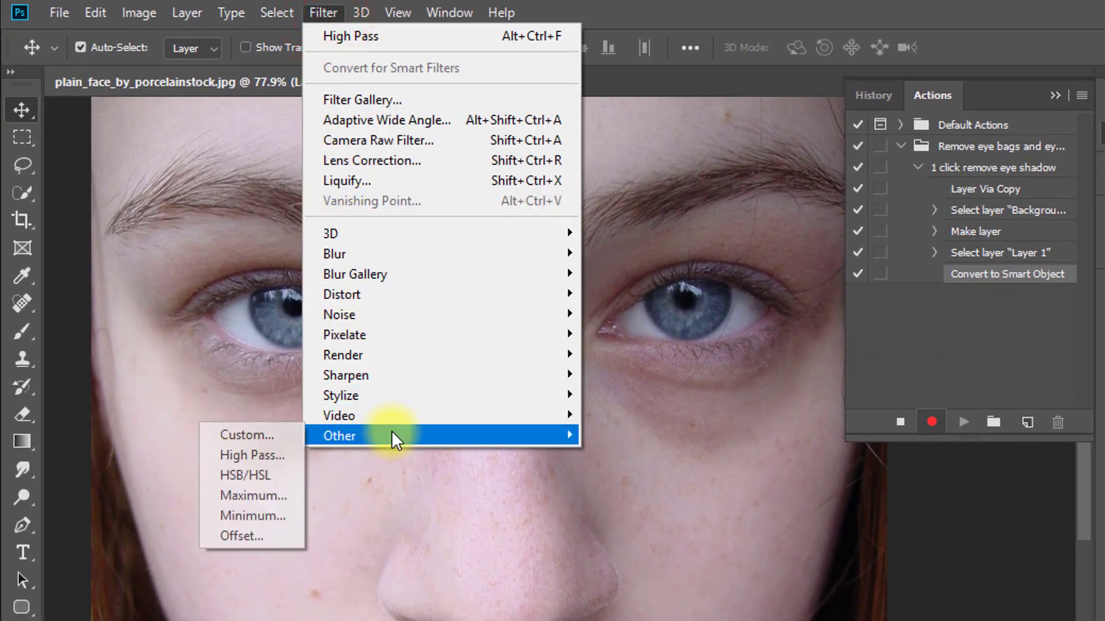
click(252, 456)
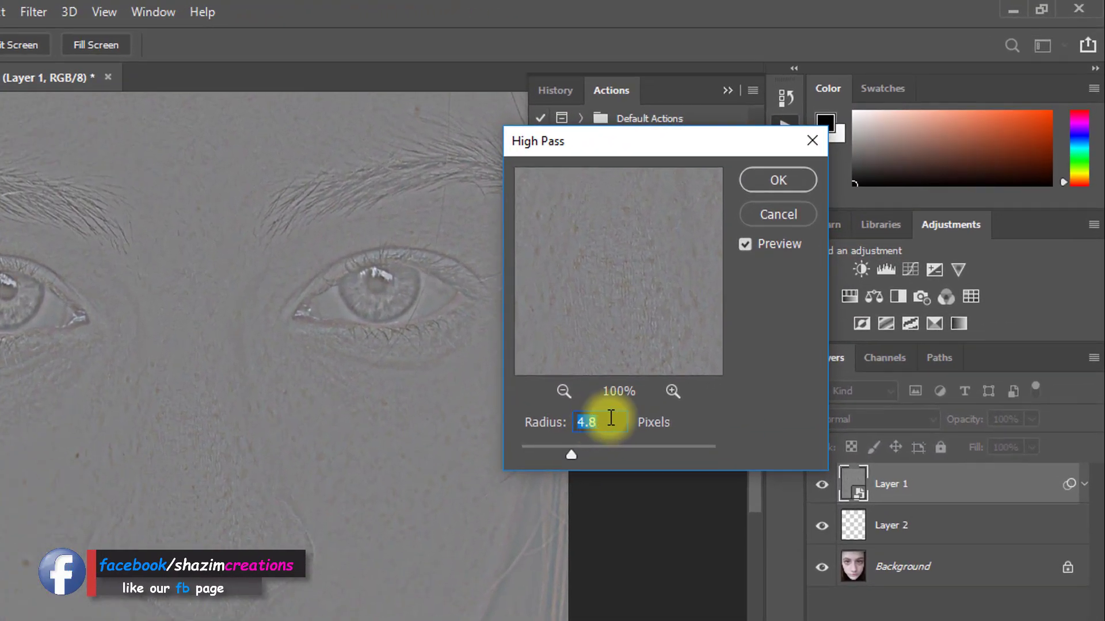
drag(915, 435, 863, 436)
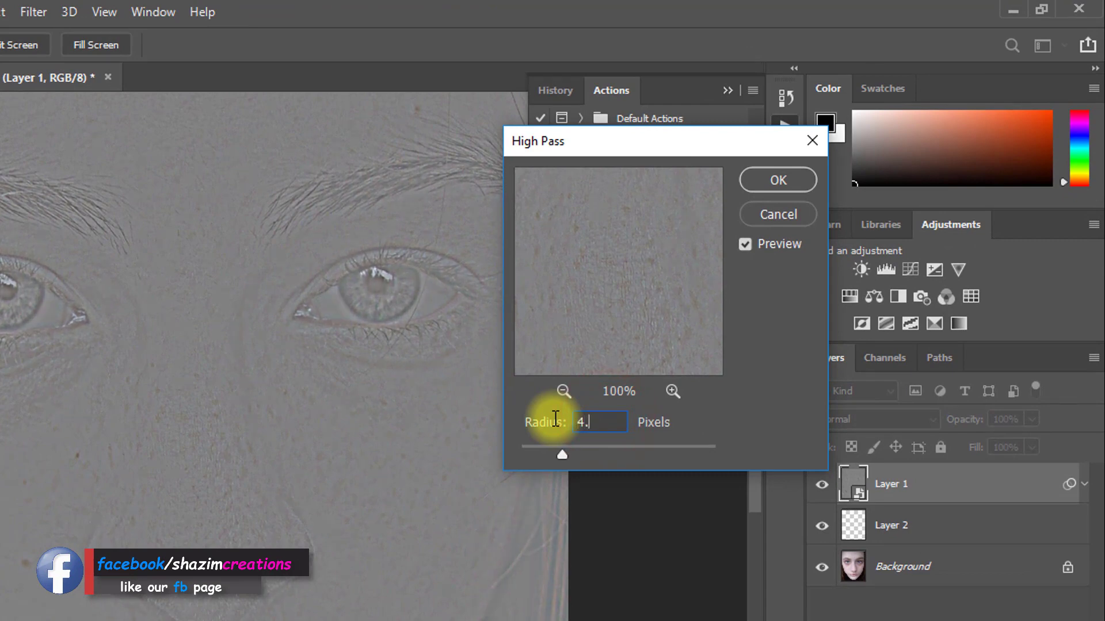
click(766, 177)
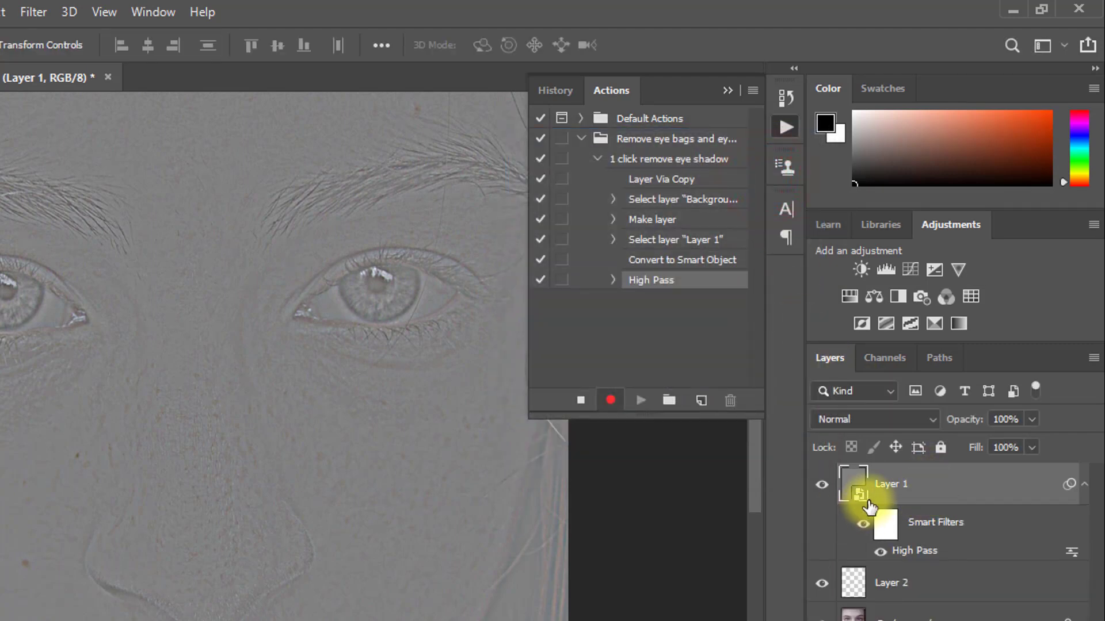
- Set Layer 1's blend mode to Overlay and clip it to Layer 2
click(895, 418)
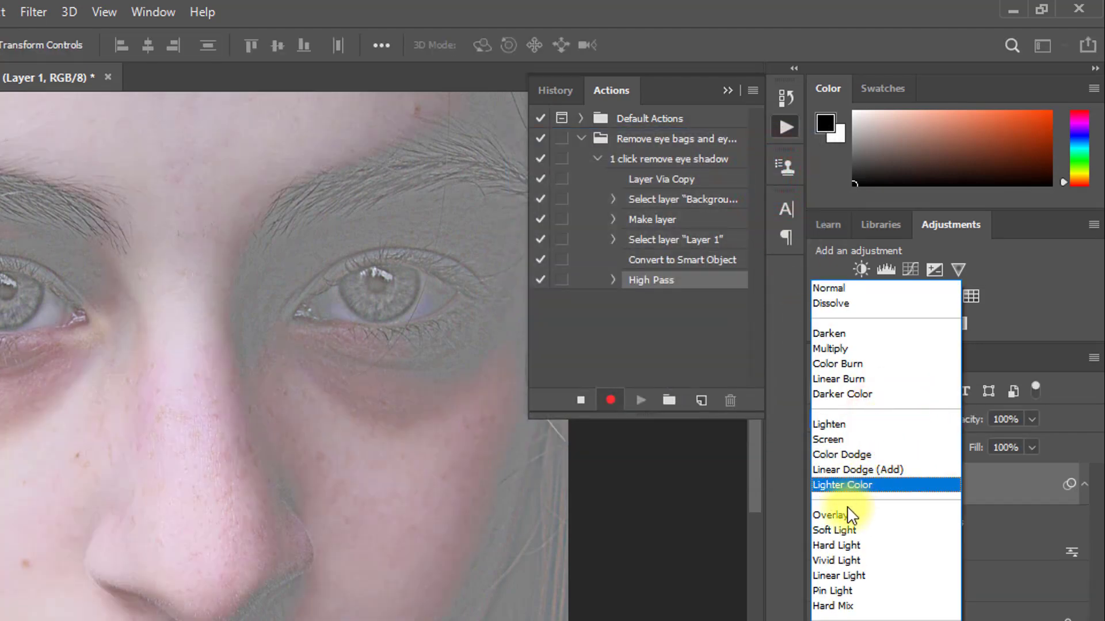
click(837, 513)
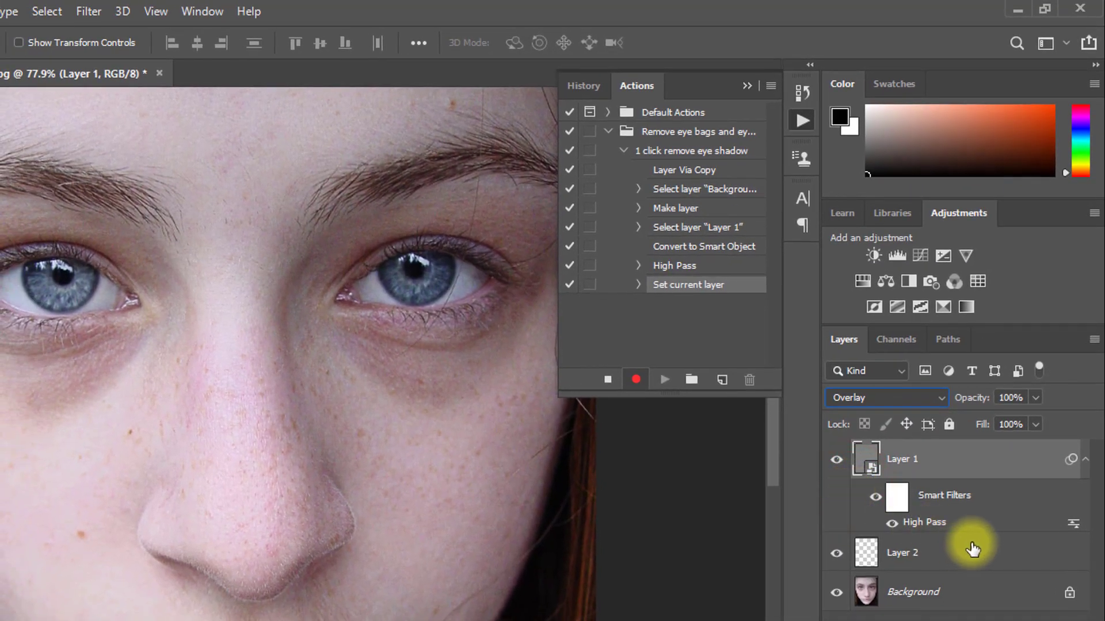
mouse_move(974, 549)
mouse_down()
mouse_move(953, 530)
mouse_move(976, 528)
mouse_up()
key(alt)
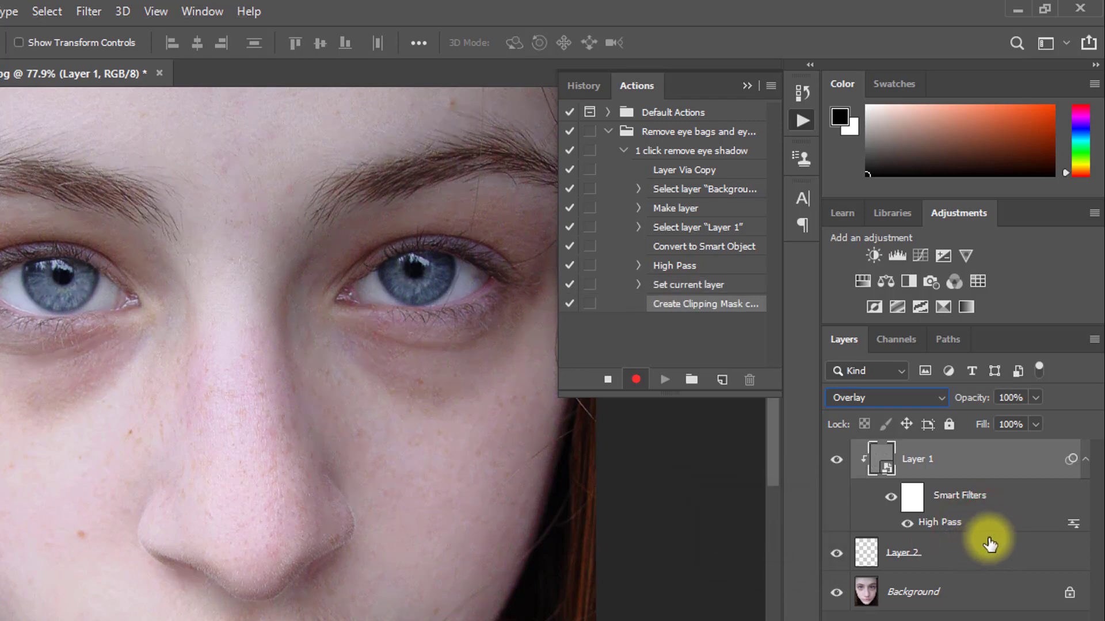
- Make Layer 2 active and set the Eyedropper tool to a 5 by 5 Average sample from Current & Below
click(952, 557)
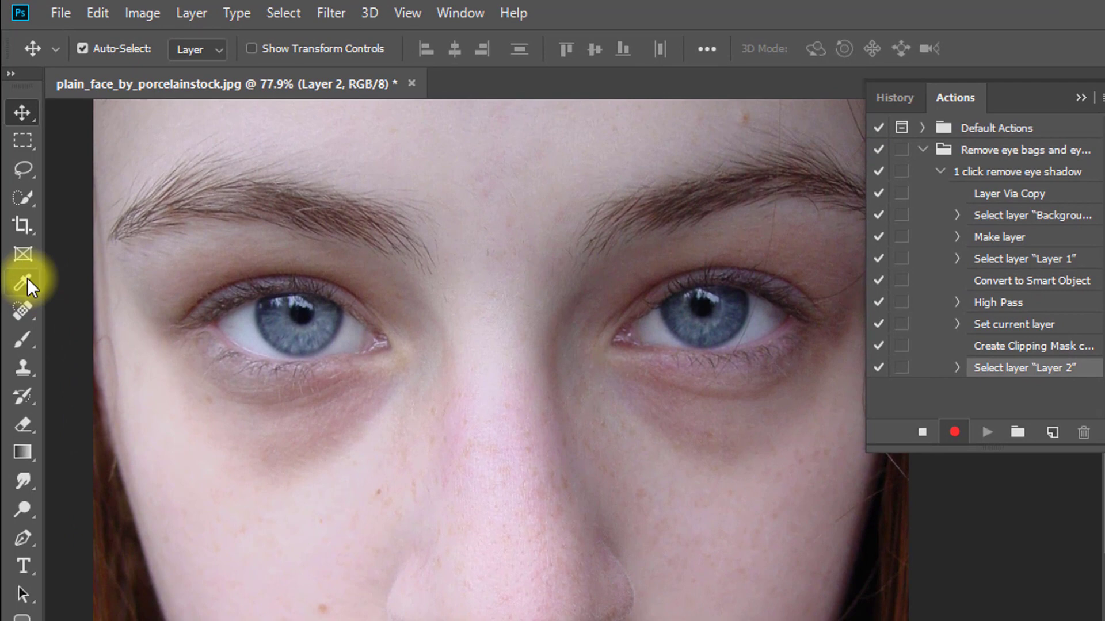
click(25, 280)
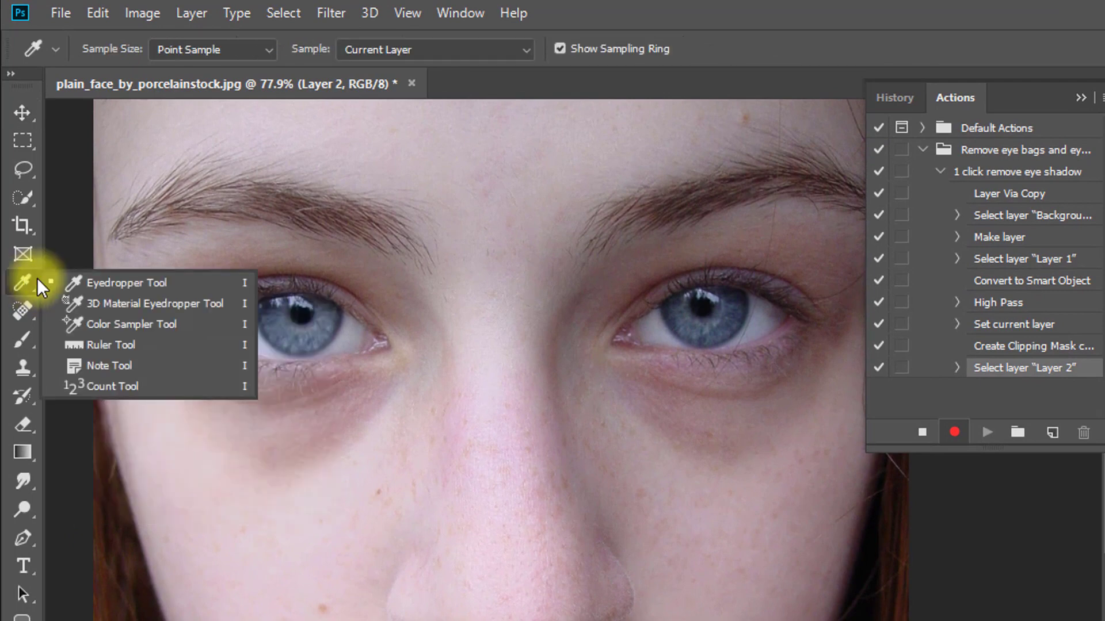
click(124, 282)
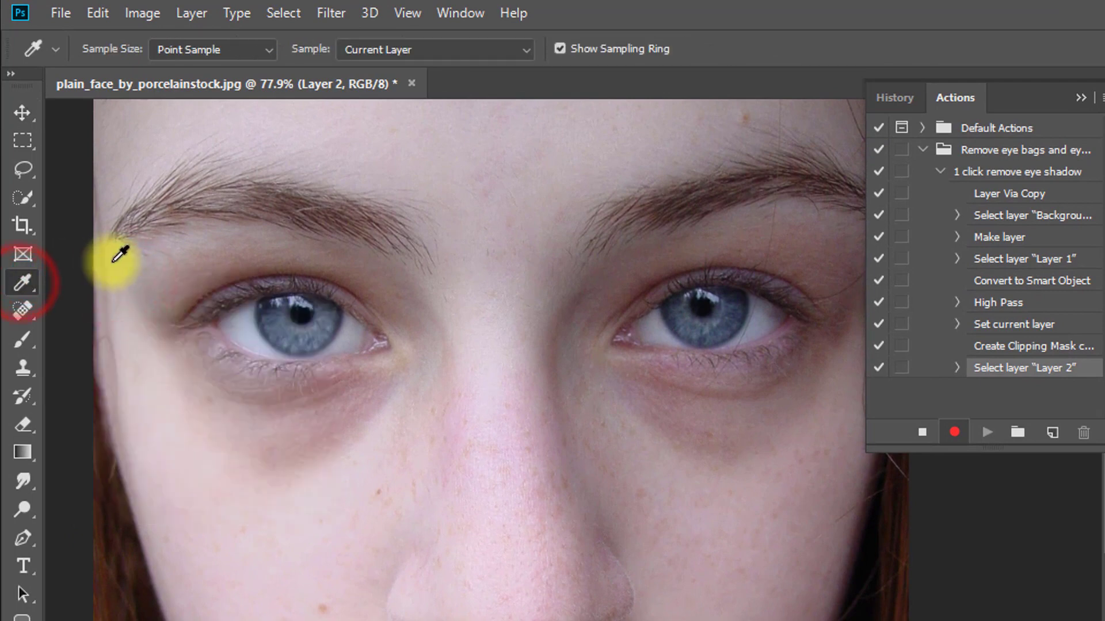
click(239, 49)
click(195, 100)
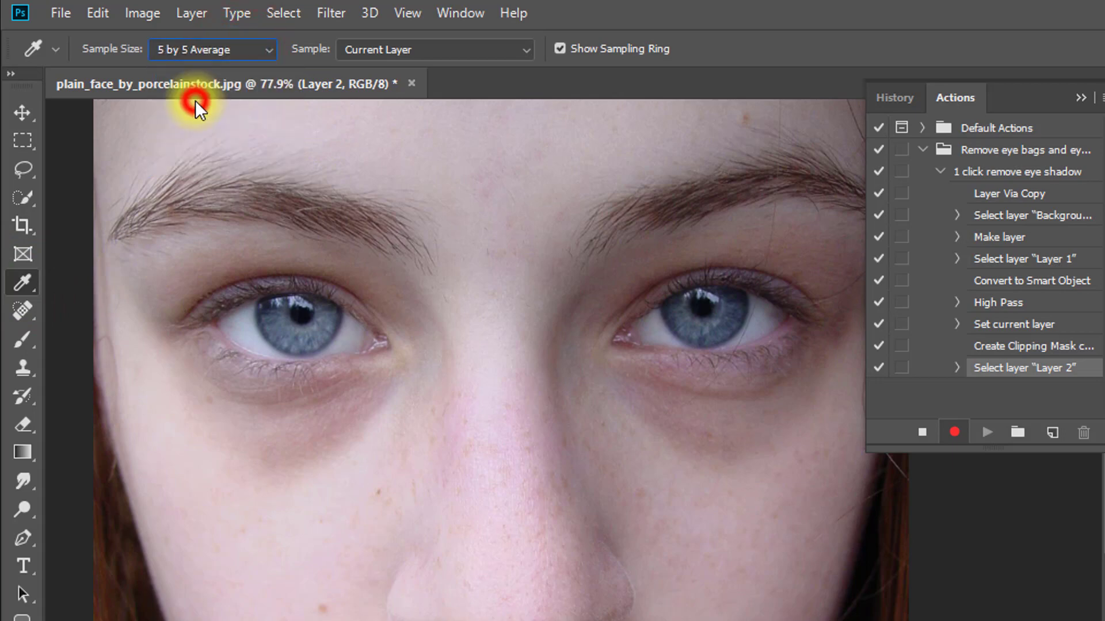
click(397, 41)
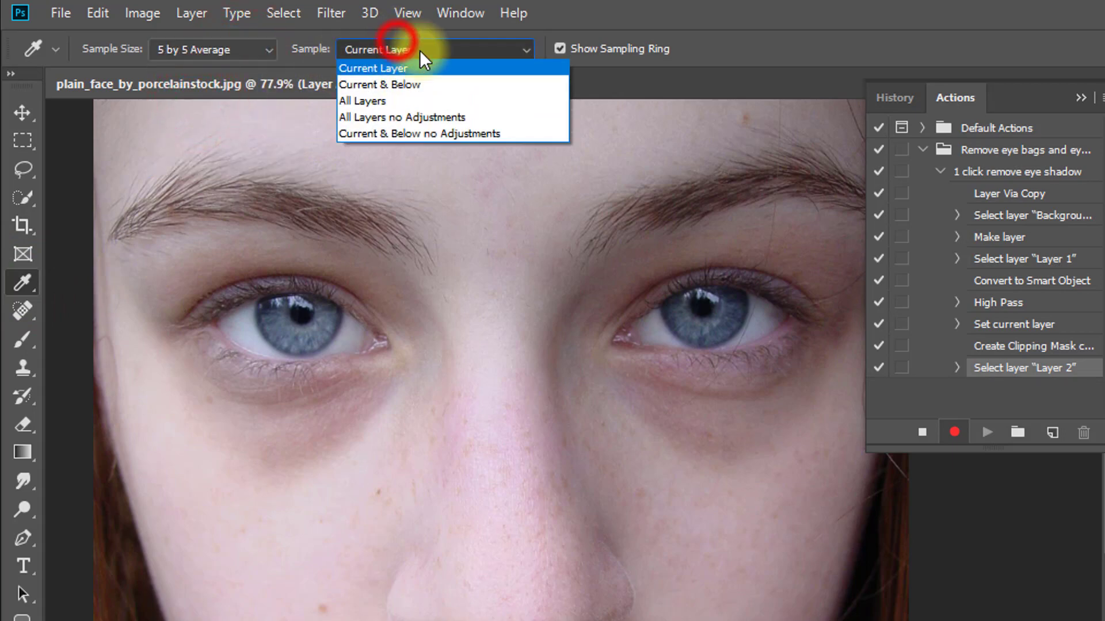
click(399, 84)
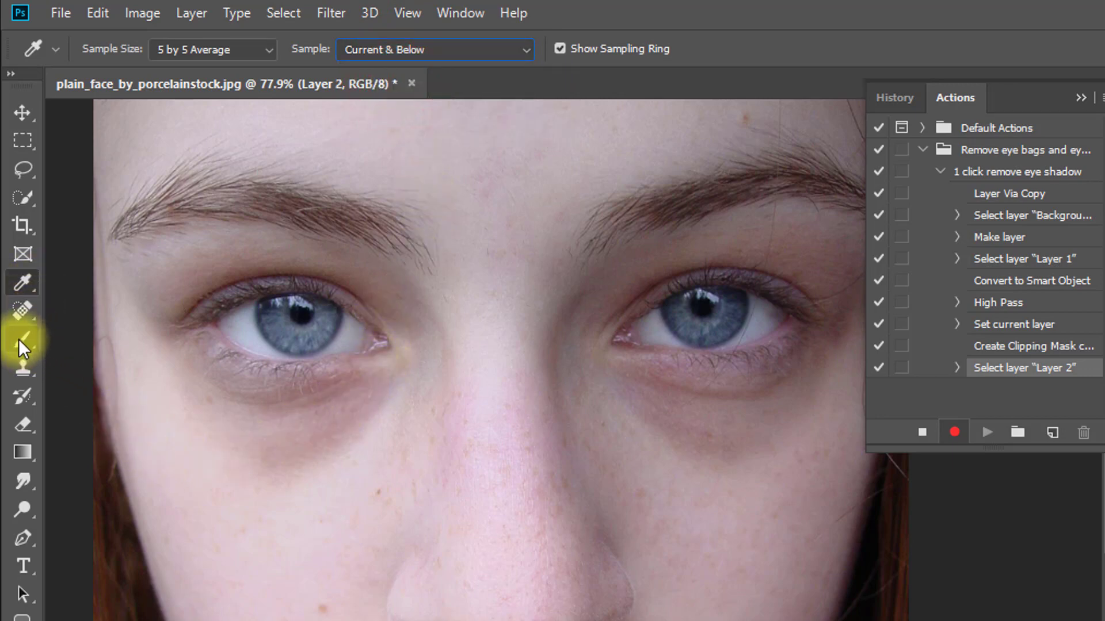
- Switch to the Brush tool and sample the clean skin tone below the dark circle of the eye on the image's left as foreground color
drag(20, 340, 105, 336)
click(104, 337)
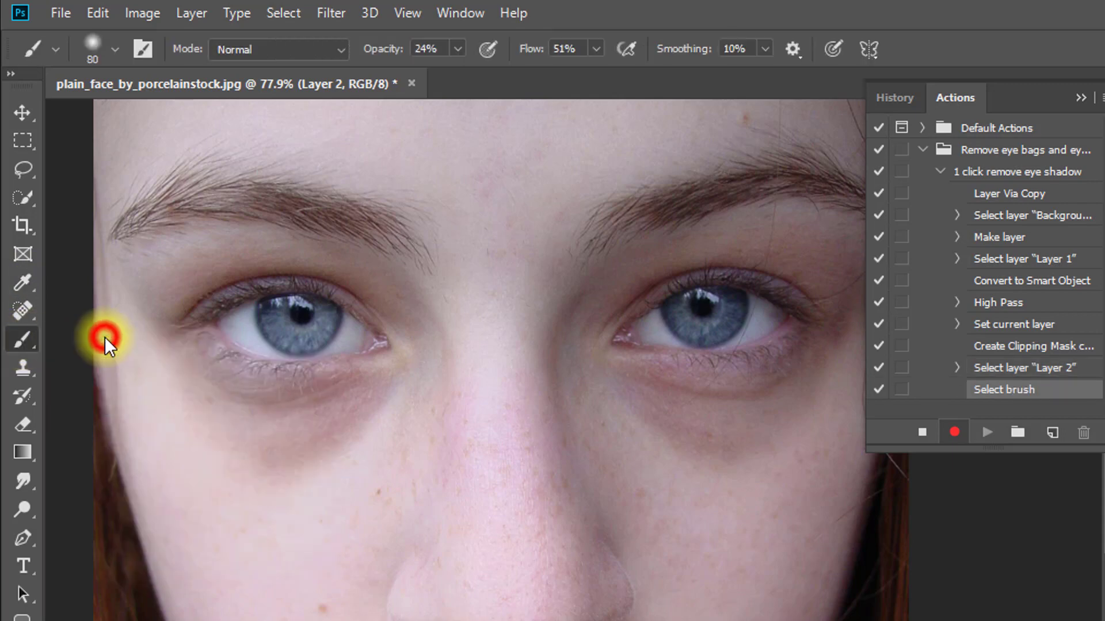
key(alt)
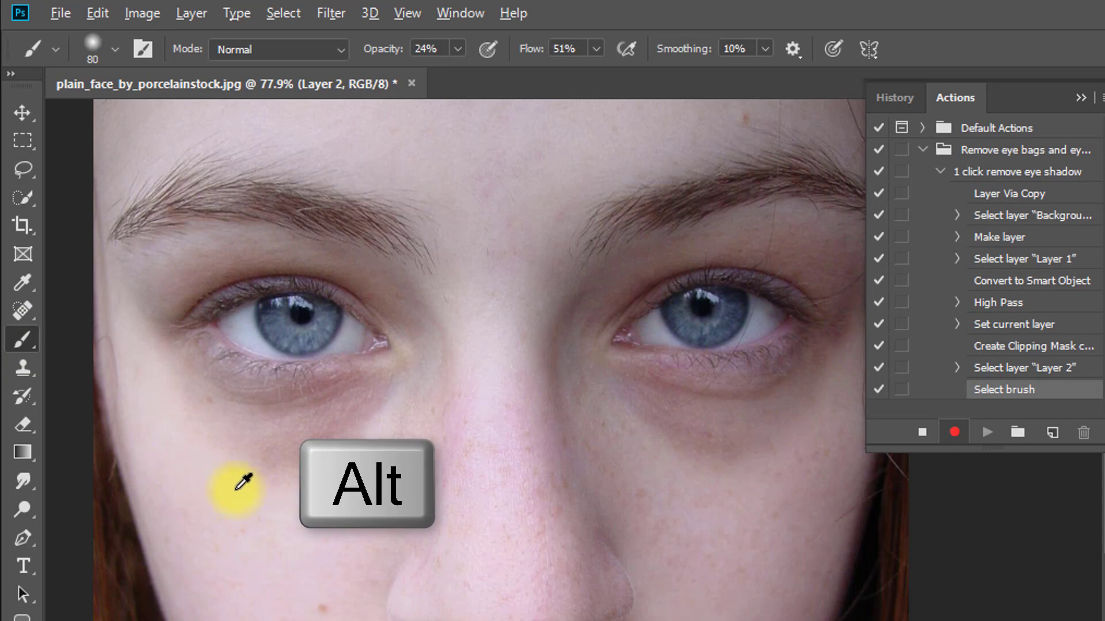
click(219, 477)
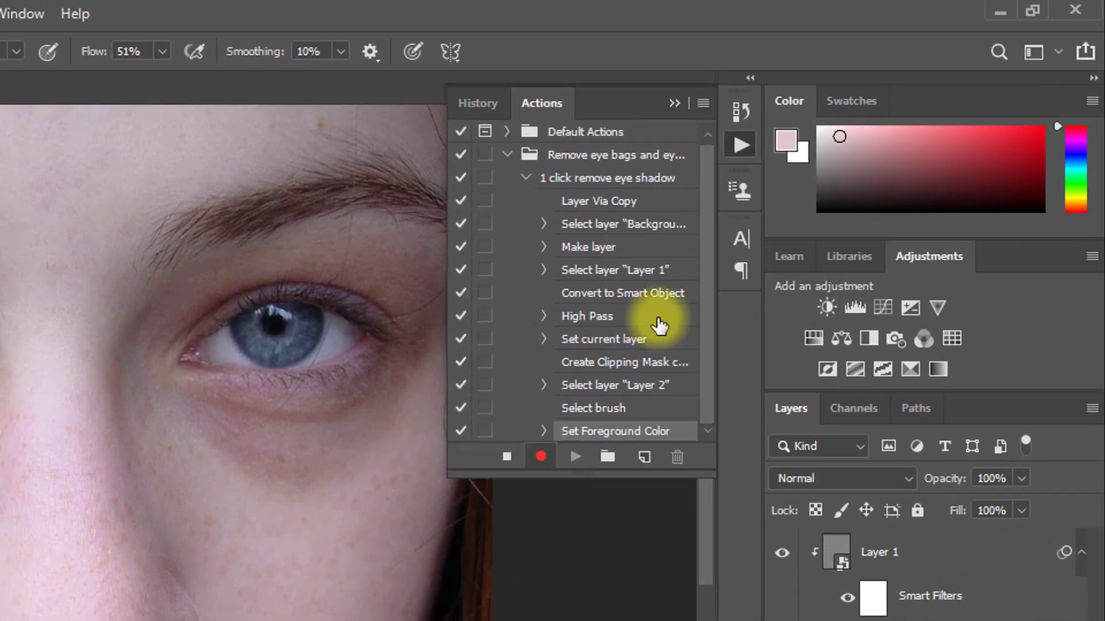
- Stop recording the action and collapse its list of recorded commands
click(507, 459)
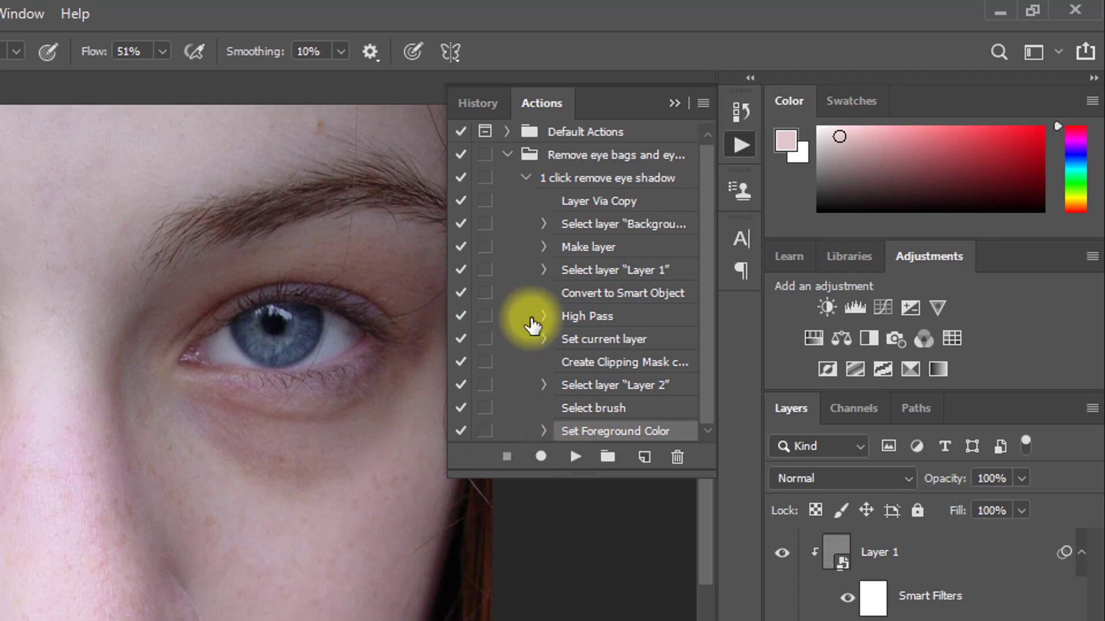
click(525, 177)
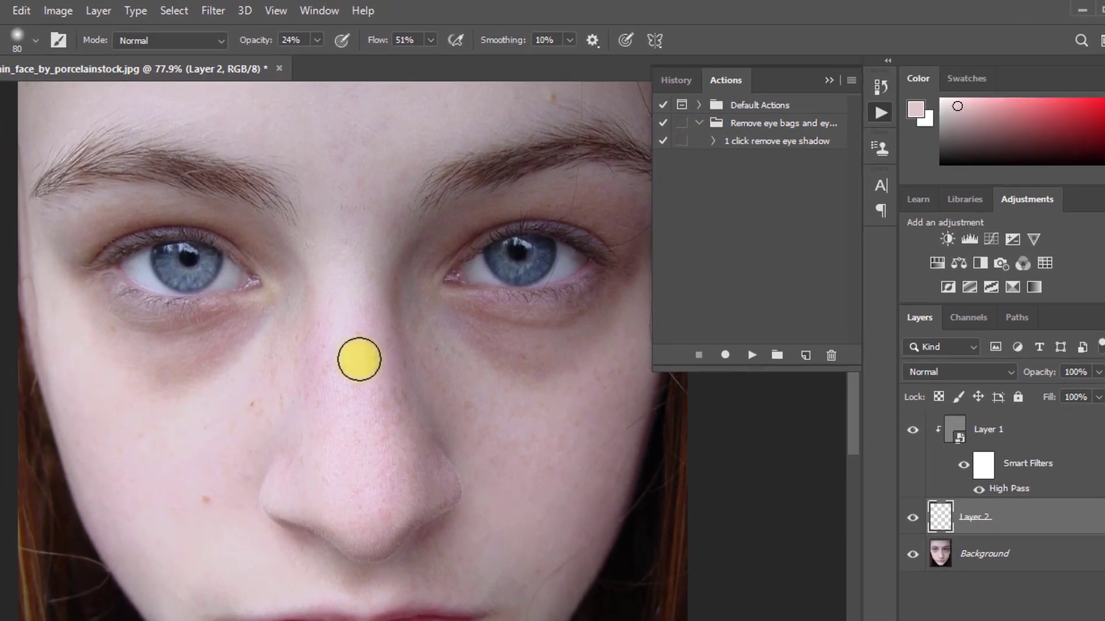
- Enlarge the soft brush to 125 px and set its opacity and flow to 30%
key(])
key(])
key(])
key(])
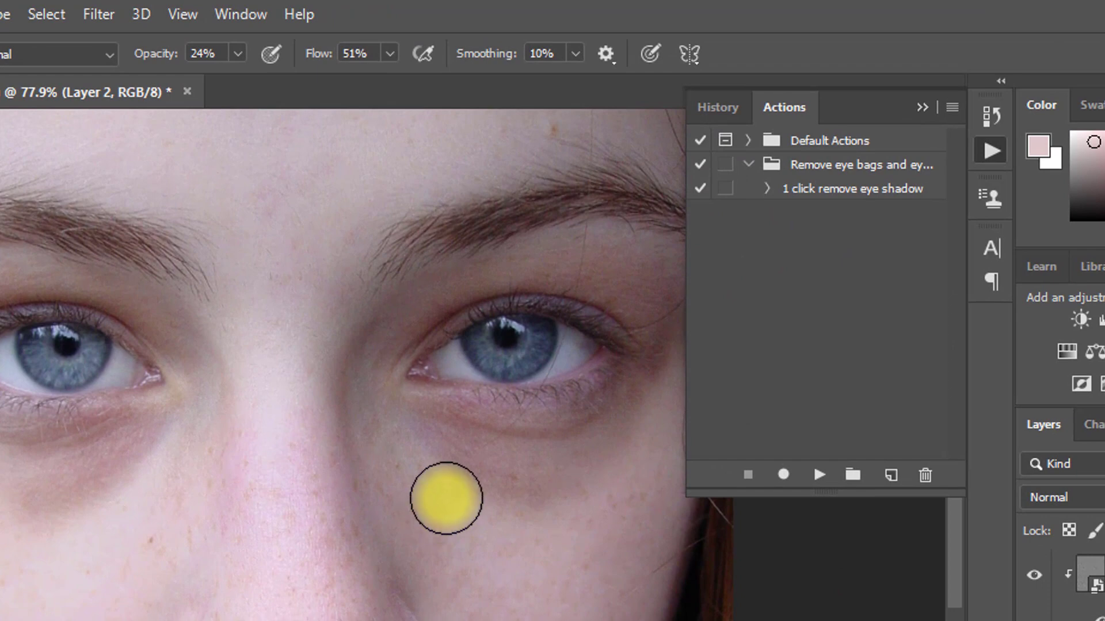
mouse_move(454, 481)
mouse_down()
mouse_move(488, 479)
mouse_move(448, 461)
mouse_up()
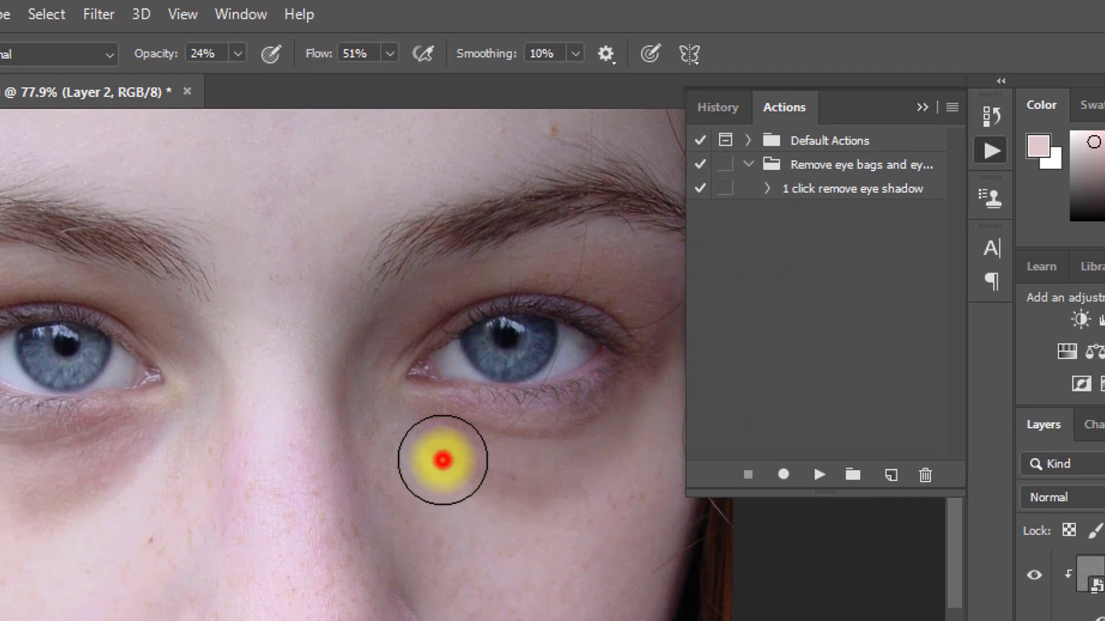
drag(32, 493, 3, 478)
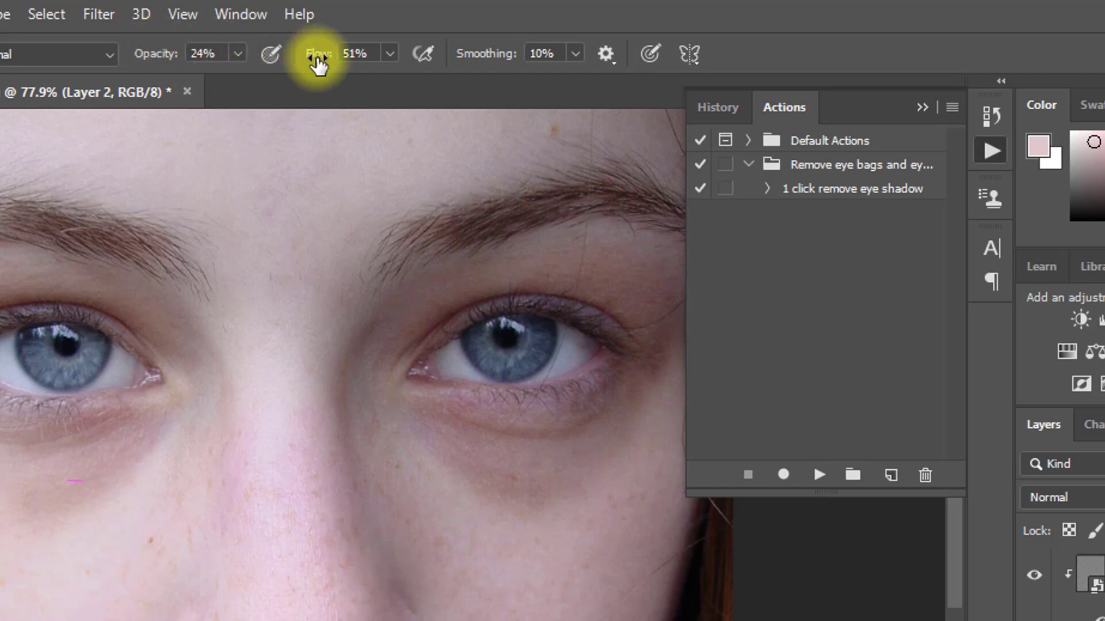
mouse_move(150, 433)
mouse_down()
mouse_move(67, 481)
mouse_move(0, 411)
mouse_move(121, 462)
mouse_up()
drag(260, 314, 288, 300)
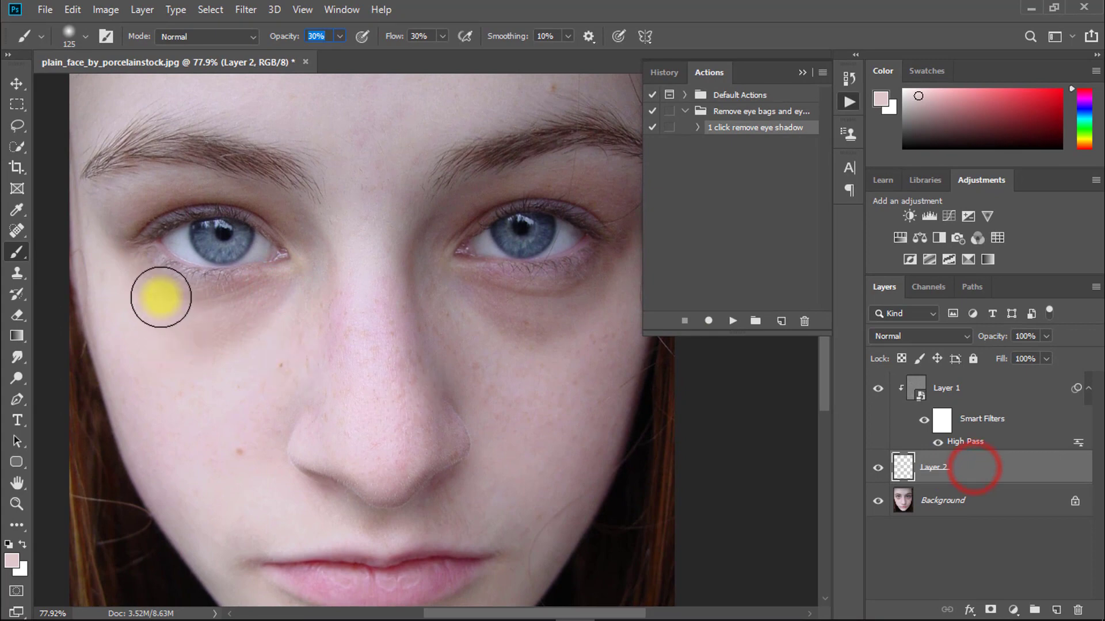
- Paint the sampled skin tone on Layer 2 over the dark circle and shading around the eye on the image's left
mouse_move(161, 297)
mouse_down()
mouse_move(235, 319)
mouse_move(207, 295)
mouse_move(156, 306)
mouse_move(261, 326)
mouse_up()
drag(297, 299, 237, 322)
click(282, 298)
click(311, 253)
click(303, 236)
click(274, 210)
click(146, 209)
click(121, 247)
drag(153, 297, 124, 270)
- Sample the skin tone below the eye on the image's right and paint over that eye's dark circle
drag(468, 285, 513, 324)
key(alt)
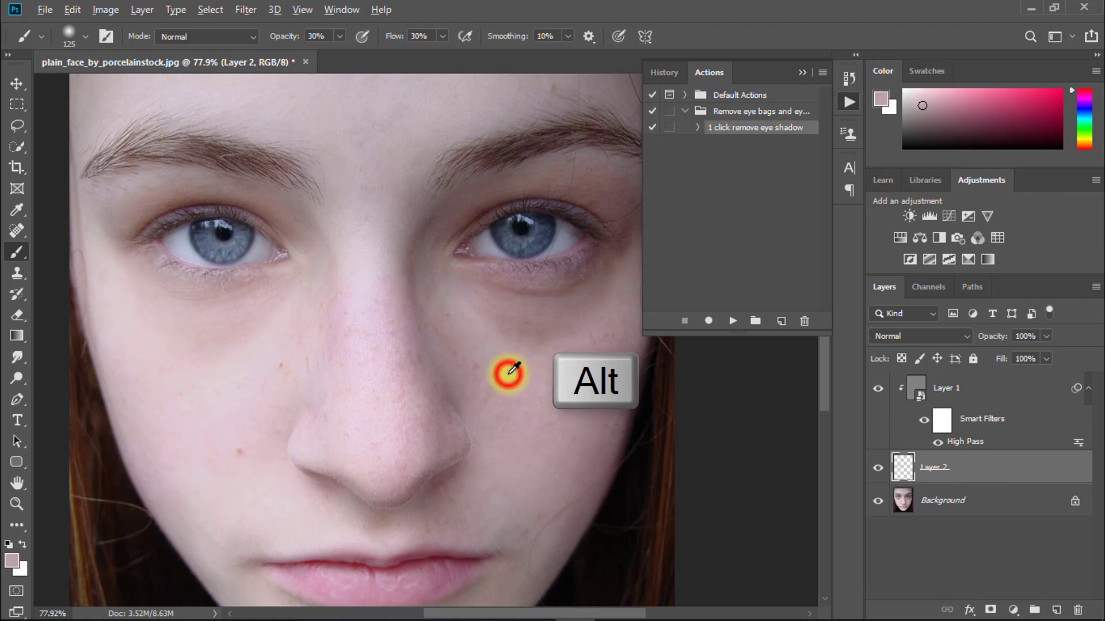
click(478, 315)
click(498, 309)
click(557, 306)
drag(543, 316, 345, 305)
click(424, 261)
click(409, 279)
click(389, 306)
- Reduce the brush to 100 px and touch up the remaining under-eye shadow
scroll(405, 340, down, 4)
key(bracketleft)
click(323, 280)
click(288, 316)
scroll(385, 285, up, 4)
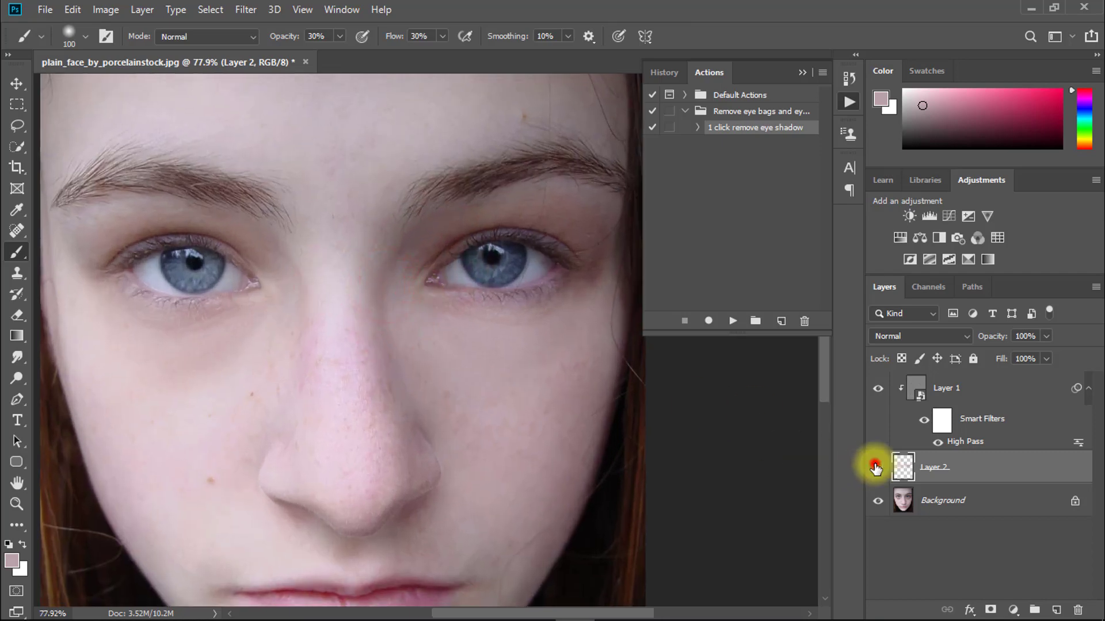
- Hide and show Layer 2 at normal and closer zoom to compare the under-eye areas before and after retouching
click(875, 467)
click(875, 467)
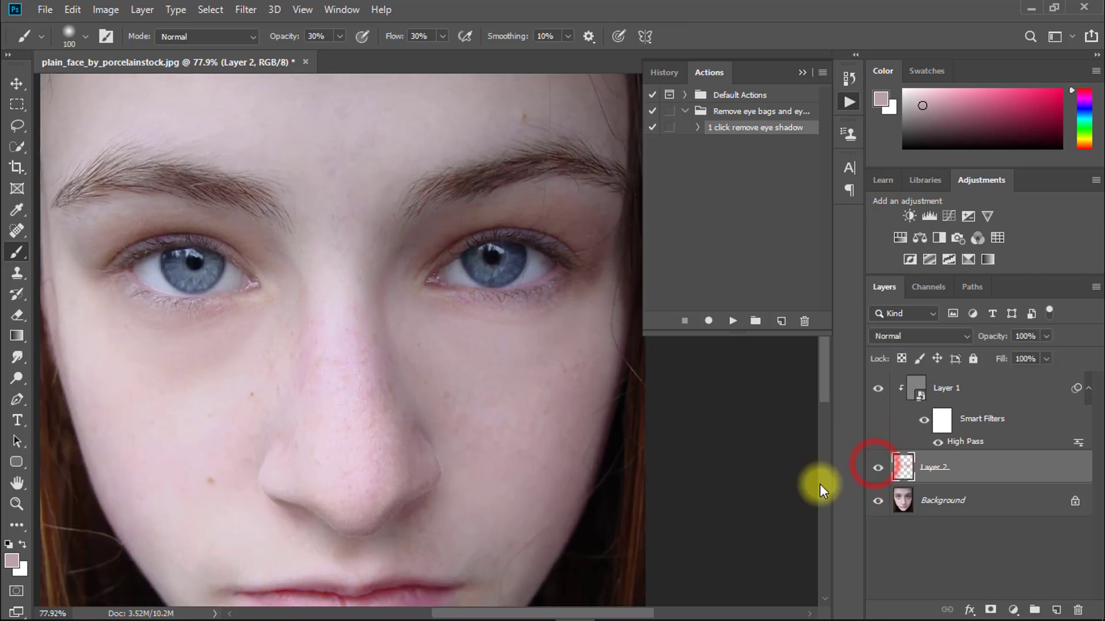
scroll(285, 323, up, 4)
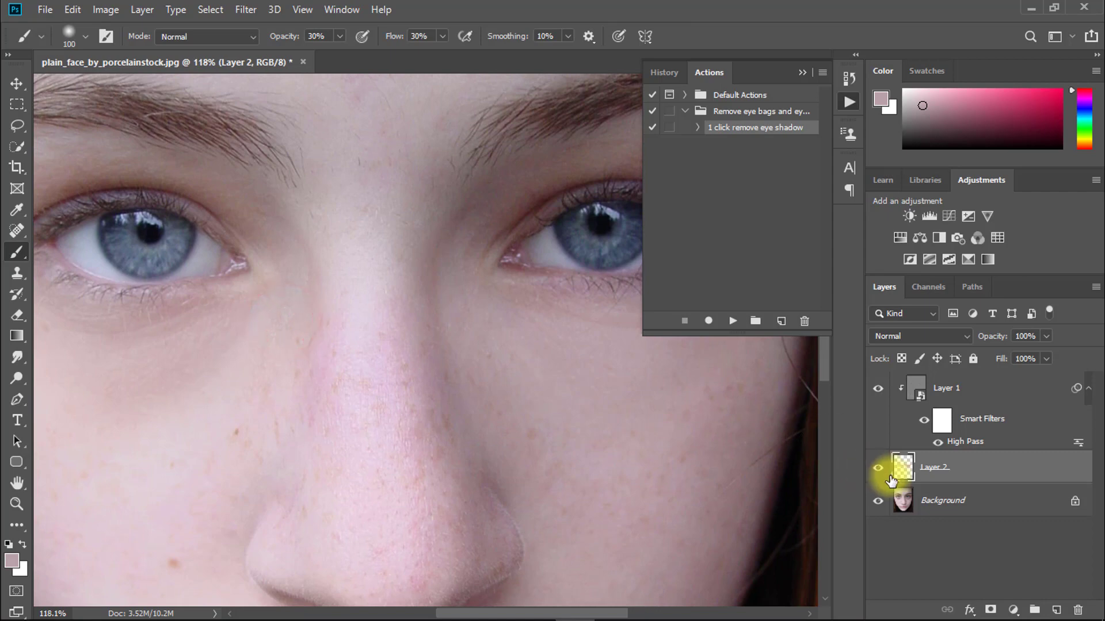
click(877, 470)
click(878, 469)
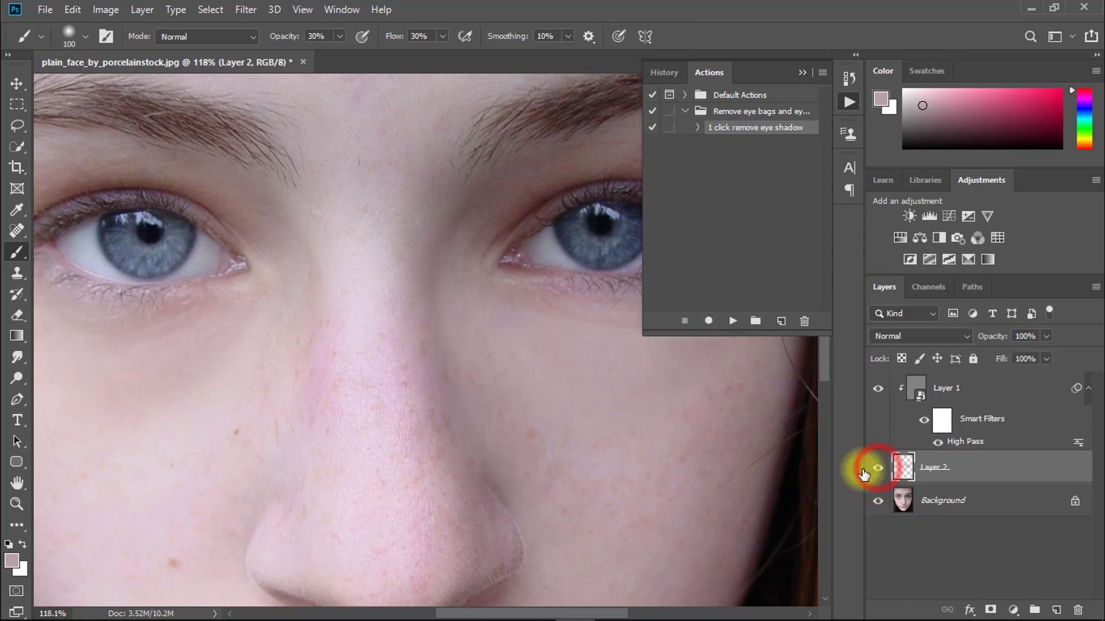
drag(406, 324, 334, 310)
- Open the image 01_21_2009___delicate__by_nikxstock from the desktop folder 9 in Photoshop as a separate document
click(1029, 7)
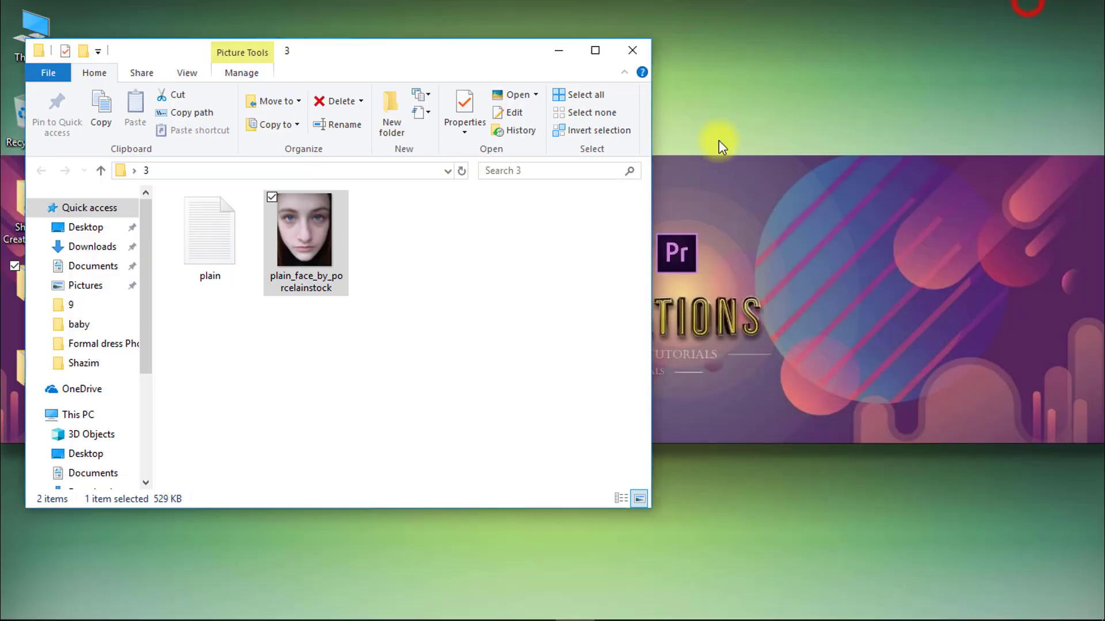
click(639, 54)
click(20, 371)
double_click(19, 369)
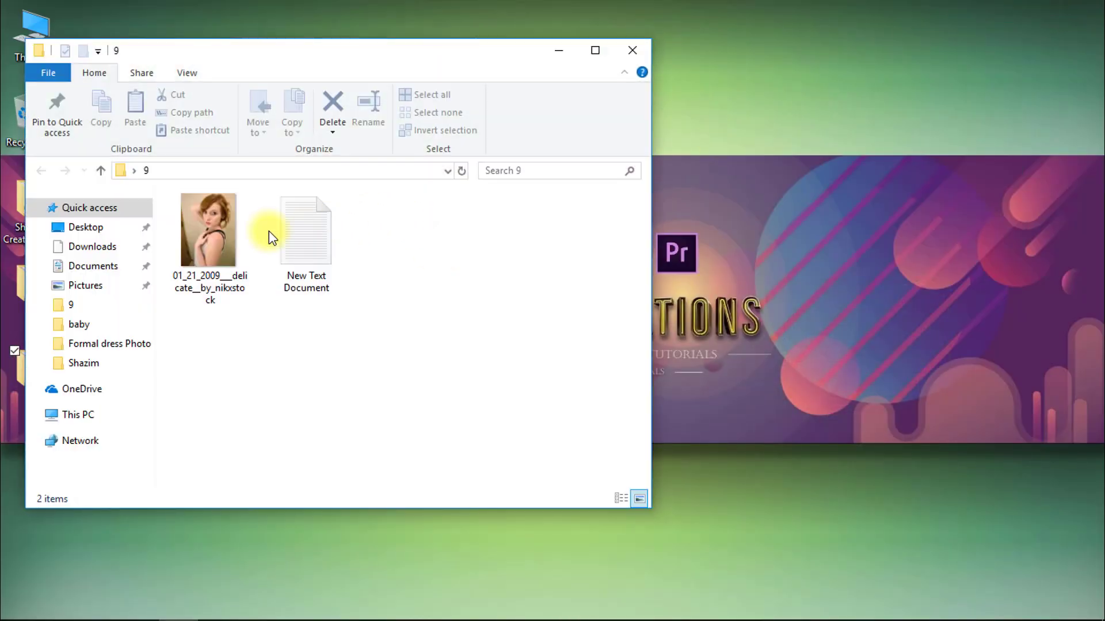
click(205, 230)
drag(204, 230, 496, 54)
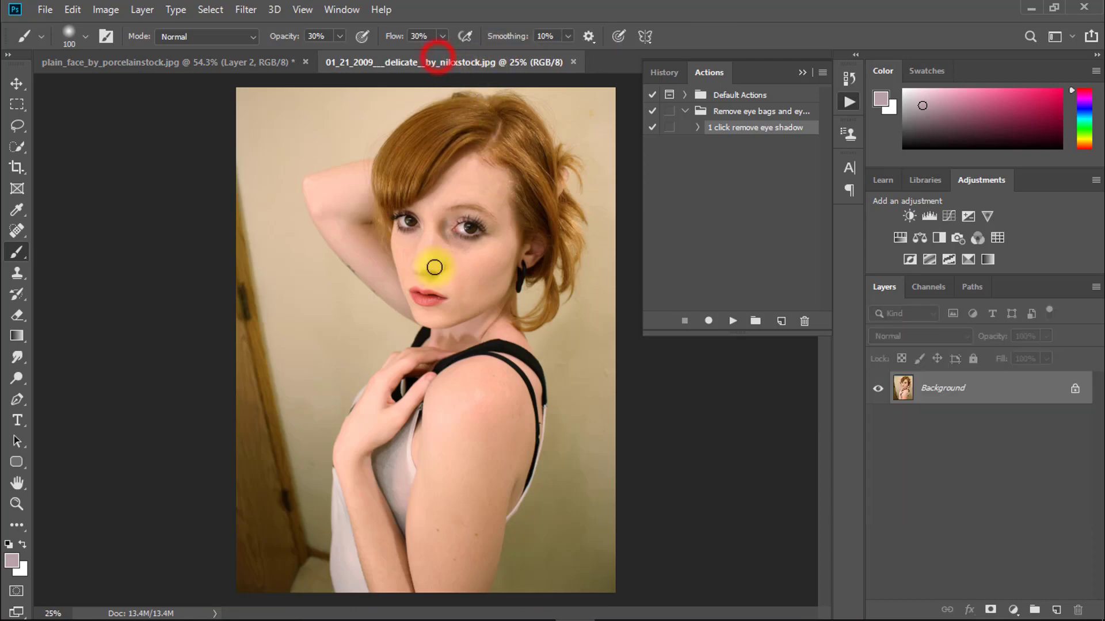
- Play the "1 click remove eye shadow" action on the newly opened portrait
drag(479, 242, 456, 263)
drag(164, 381, 160, 389)
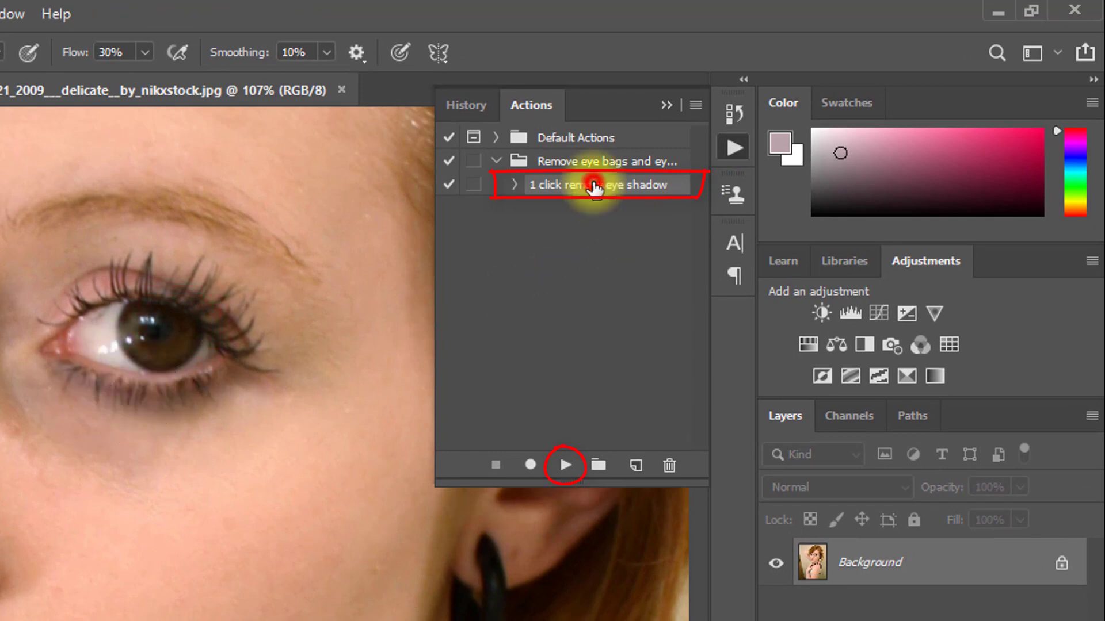
click(566, 465)
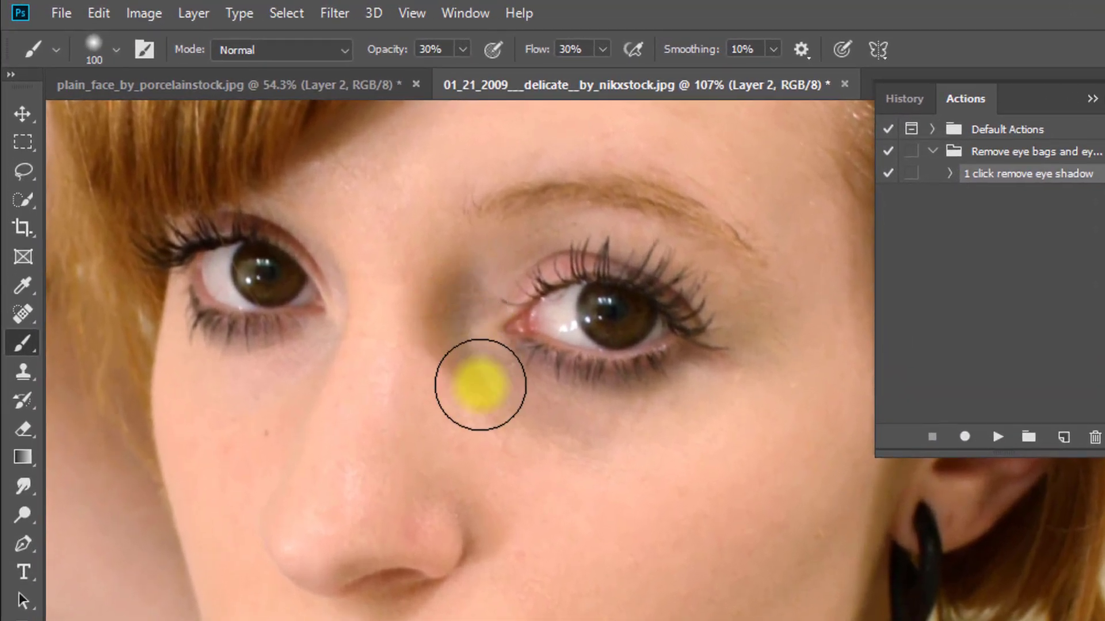
- Sample clean skin and paint over the shadow beneath the eye on the image's left, reducing the brush to 80 px
key(alt)
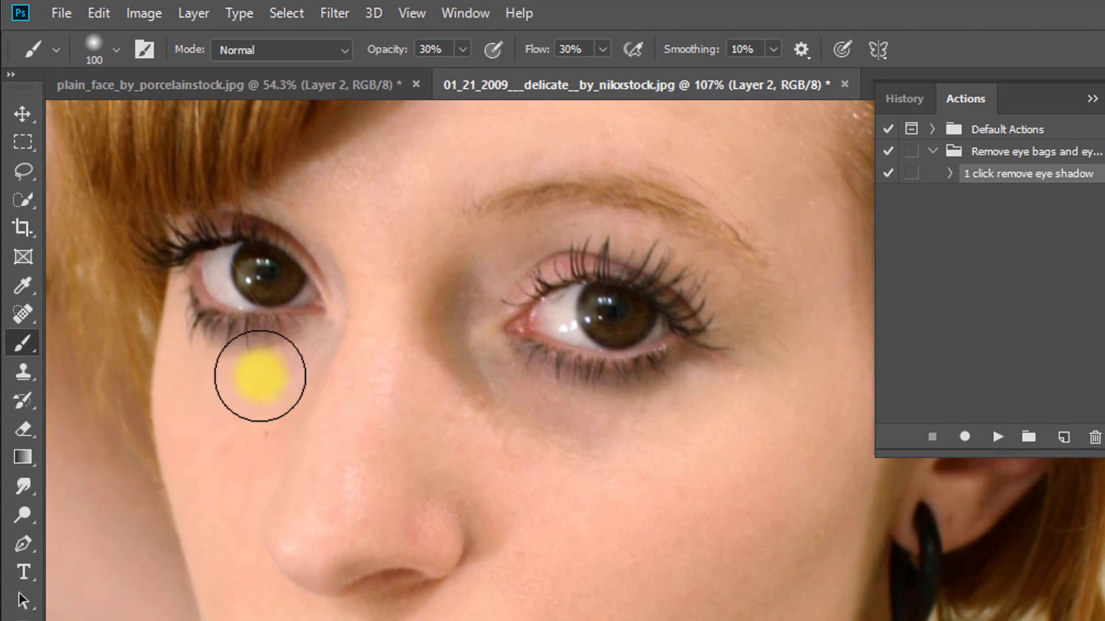
mouse_move(260, 376)
mouse_down()
mouse_move(326, 340)
mouse_move(263, 389)
mouse_move(225, 395)
mouse_move(333, 350)
mouse_up()
drag(326, 351, 328, 321)
click(331, 320)
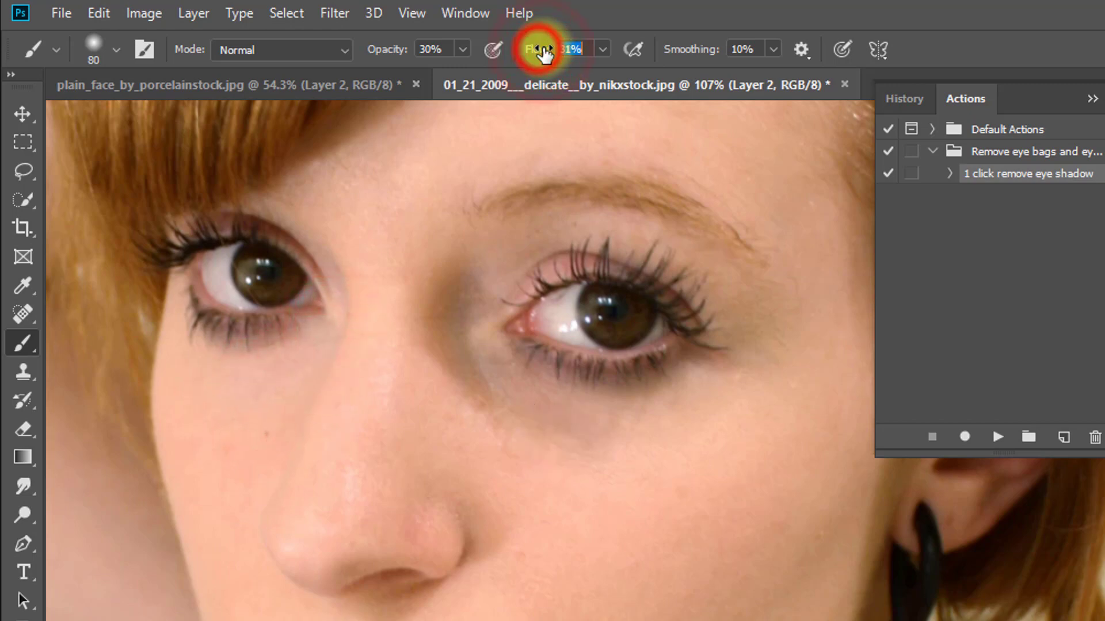
- Set the brush opacity to 24% and flow to 27%, and paint over the dark circle beneath the eye on the image's right
drag(391, 55, 389, 55)
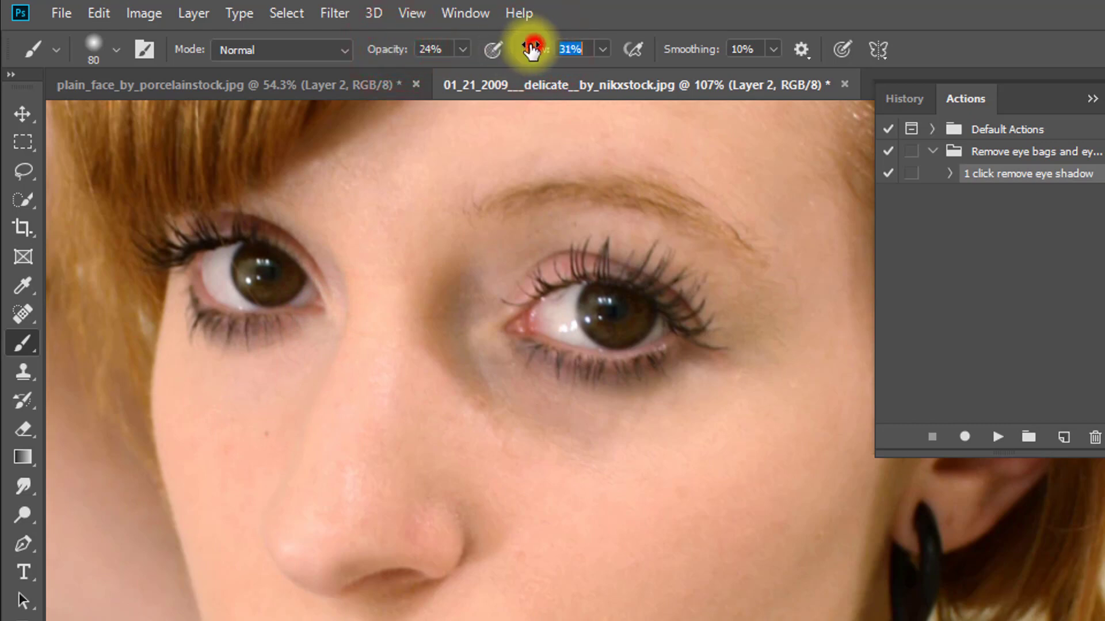
drag(530, 50, 527, 51)
mouse_move(634, 432)
mouse_down()
mouse_move(532, 406)
mouse_move(608, 410)
mouse_move(564, 414)
mouse_up()
mouse_move(564, 414)
mouse_down()
mouse_move(668, 405)
mouse_move(493, 410)
mouse_up()
mouse_move(493, 410)
mouse_down()
mouse_move(460, 380)
mouse_move(456, 343)
mouse_up()
mouse_move(457, 343)
mouse_down()
mouse_move(466, 378)
mouse_move(453, 337)
mouse_up()
drag(453, 337, 461, 412)
drag(461, 412, 436, 365)
mouse_move(464, 281)
mouse_down()
mouse_move(442, 370)
mouse_move(464, 436)
mouse_move(513, 461)
mouse_move(482, 396)
mouse_up()
mouse_move(482, 396)
mouse_down()
mouse_move(499, 417)
mouse_move(486, 420)
mouse_up()
drag(485, 420, 619, 481)
drag(542, 467, 463, 414)
mouse_move(462, 415)
mouse_down()
mouse_move(547, 451)
mouse_move(623, 453)
mouse_up()
drag(623, 452, 461, 383)
click(456, 379)
click(478, 414)
- Dab skin tone below and beside the outer corner of the eye on the image's right
click(700, 372)
click(679, 383)
click(699, 367)
click(740, 329)
click(579, 389)
- Lighten the shadow between the nose bridge and the inner corner of the eye on the image's right
click(474, 276)
click(463, 279)
click(427, 305)
click(440, 330)
click(445, 372)
click(408, 358)
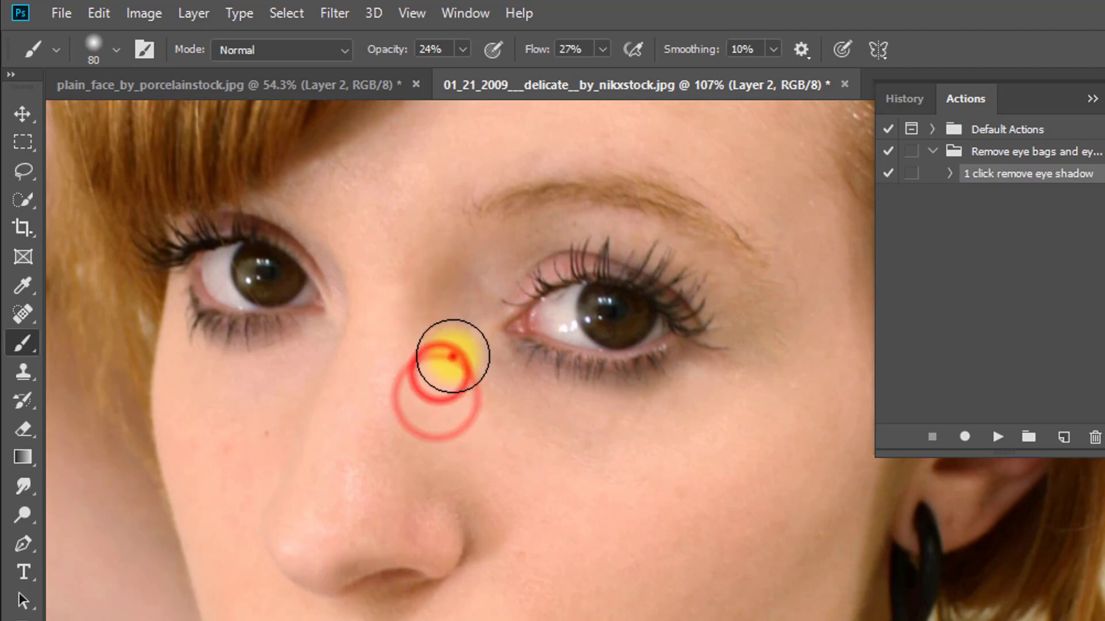
drag(466, 409, 467, 478)
click(439, 349)
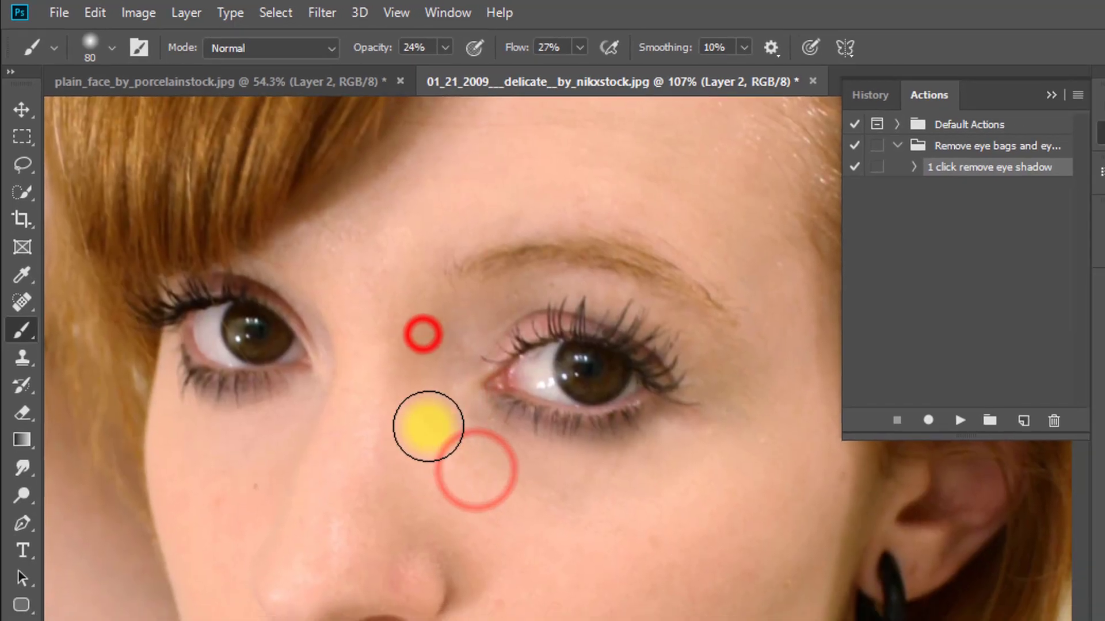
click(436, 424)
click(457, 439)
drag(461, 434, 463, 455)
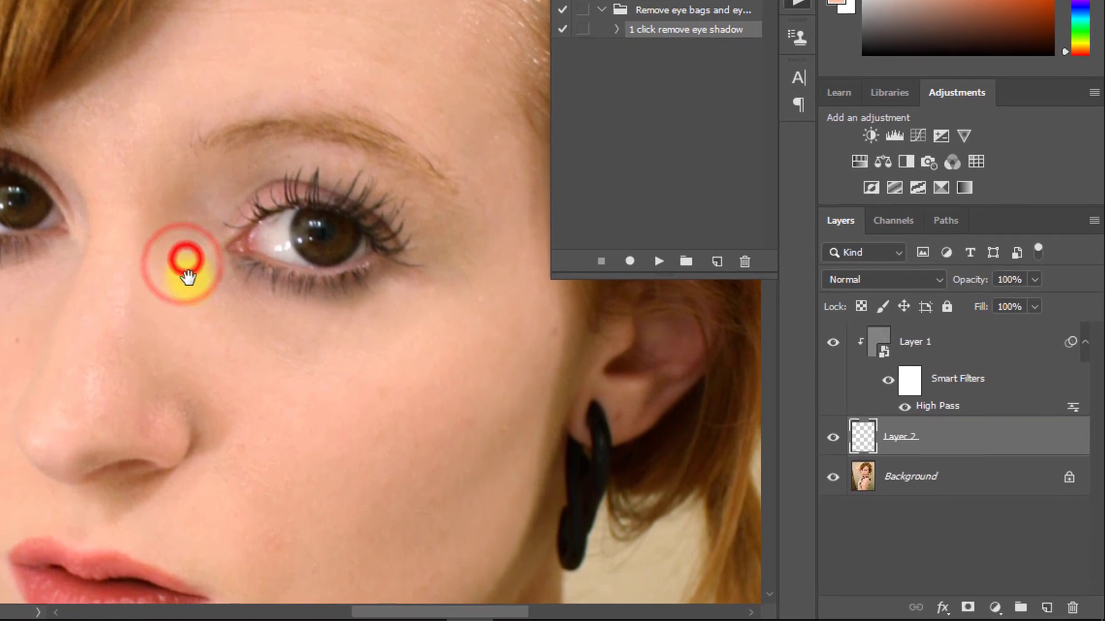
- Dab skin tone above the upper eyelid and under the outer corner of the eye on the image's right
click(250, 168)
click(366, 174)
click(396, 193)
click(384, 310)
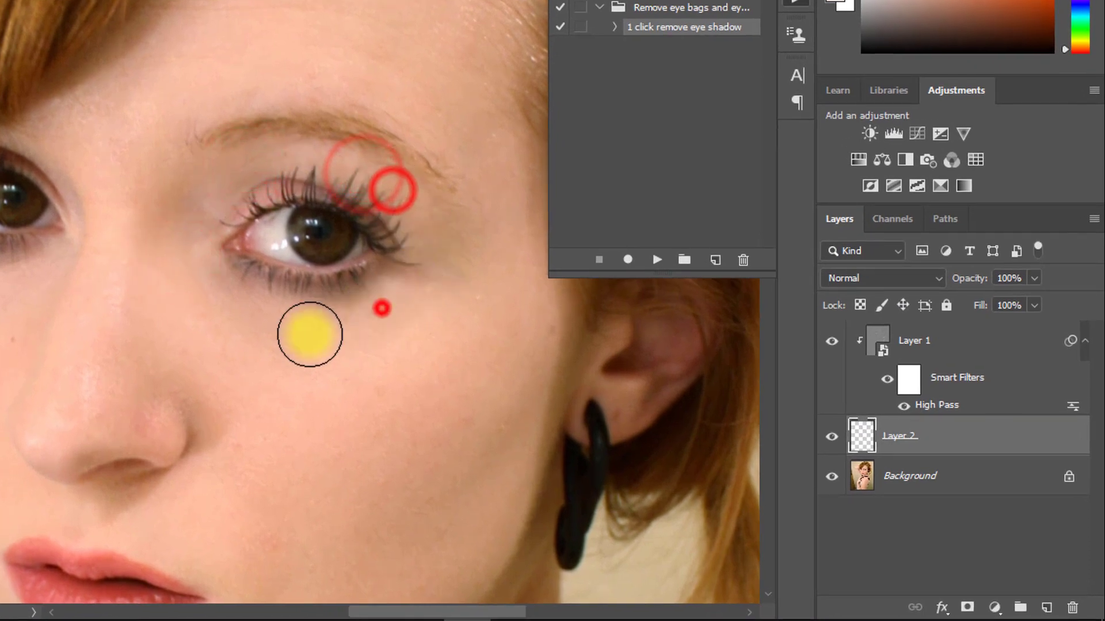
click(369, 320)
click(404, 321)
- Brush skin tone over the uneven shading on the cheek at the image's right
click(209, 350)
drag(284, 380, 275, 218)
click(443, 310)
drag(483, 295, 422, 374)
drag(498, 268, 439, 328)
drag(319, 389, 361, 387)
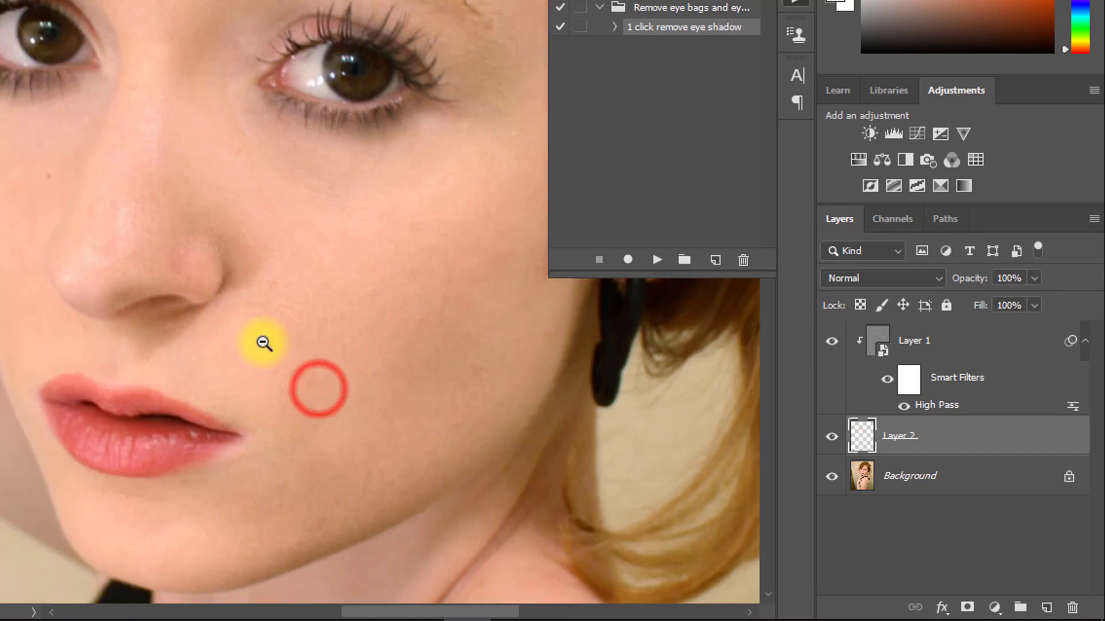
mouse_move(229, 306)
mouse_down()
mouse_move(161, 288)
mouse_move(205, 286)
mouse_up()
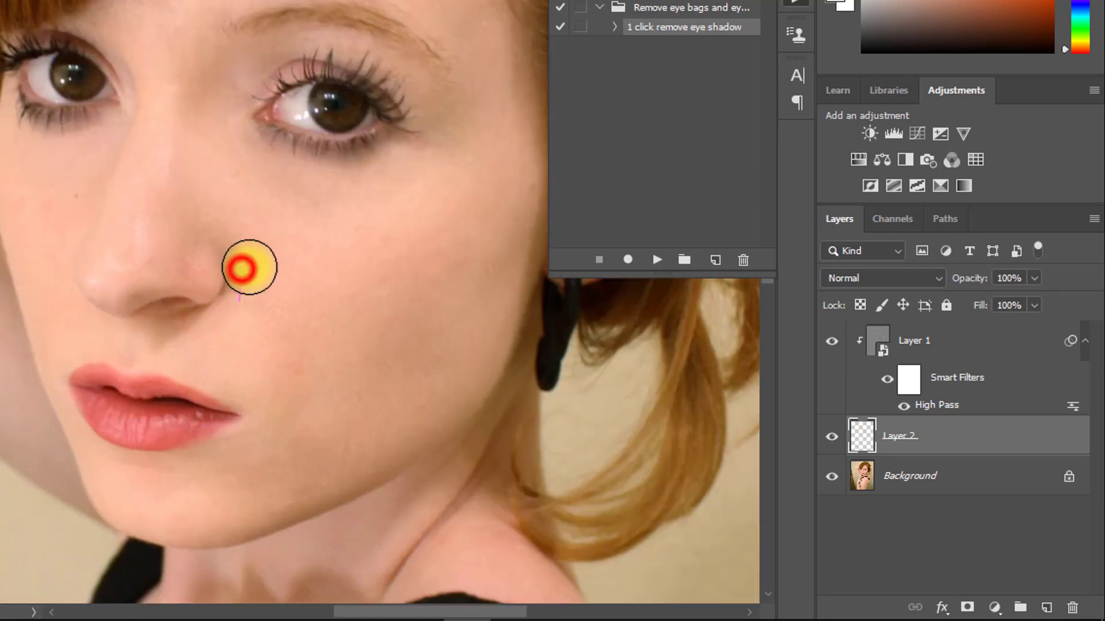
- Soften the shading above the upper lip and around the base of the nose with the brush
click(174, 329)
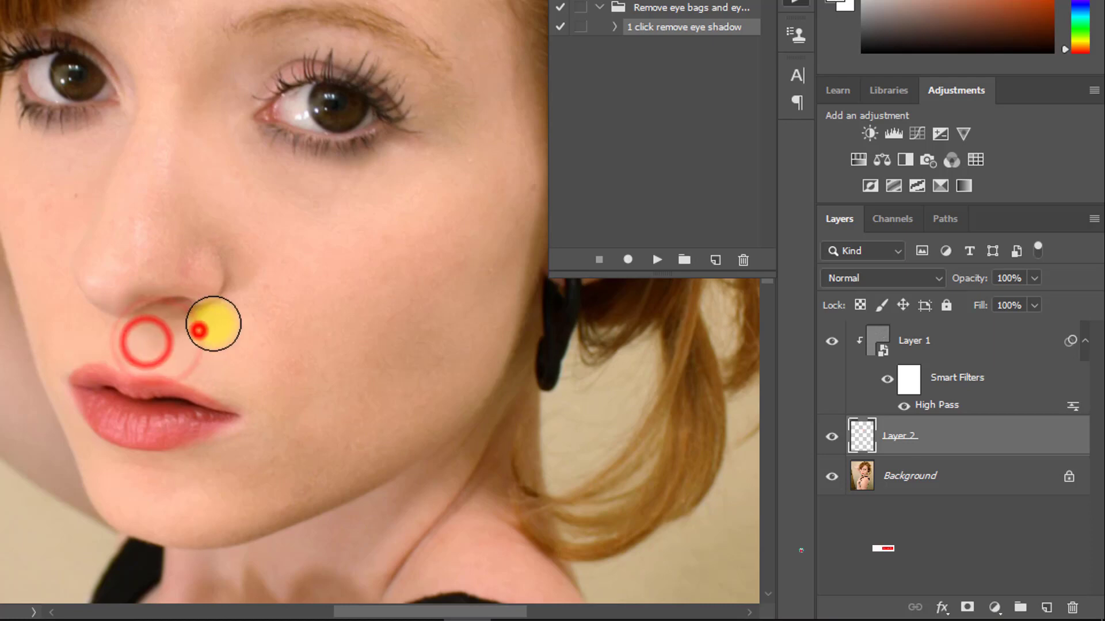
click(139, 292)
click(233, 274)
drag(284, 224, 299, 294)
drag(221, 150, 241, 276)
scroll(247, 275, up, 2)
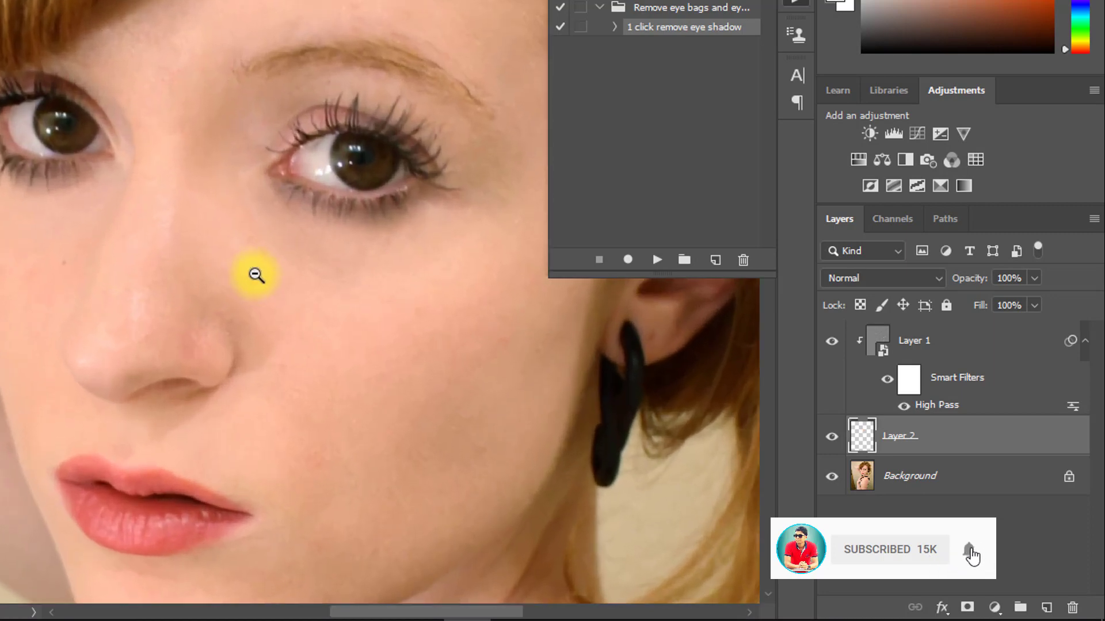
- Hide and show Layer 2 twice to compare the second portrait before and after retouching
click(832, 437)
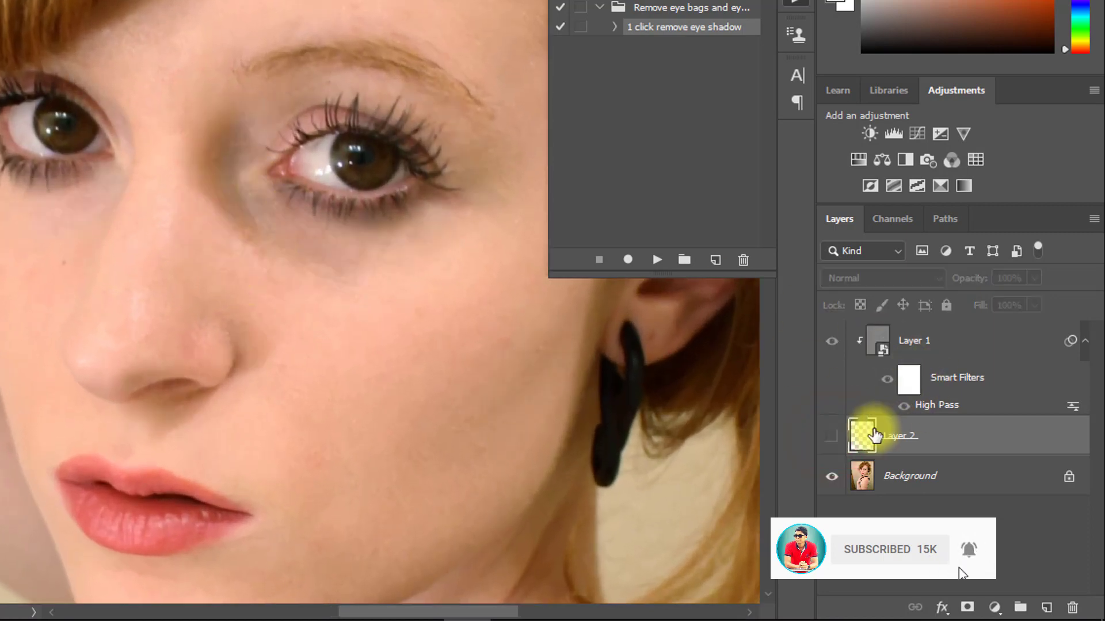
click(832, 437)
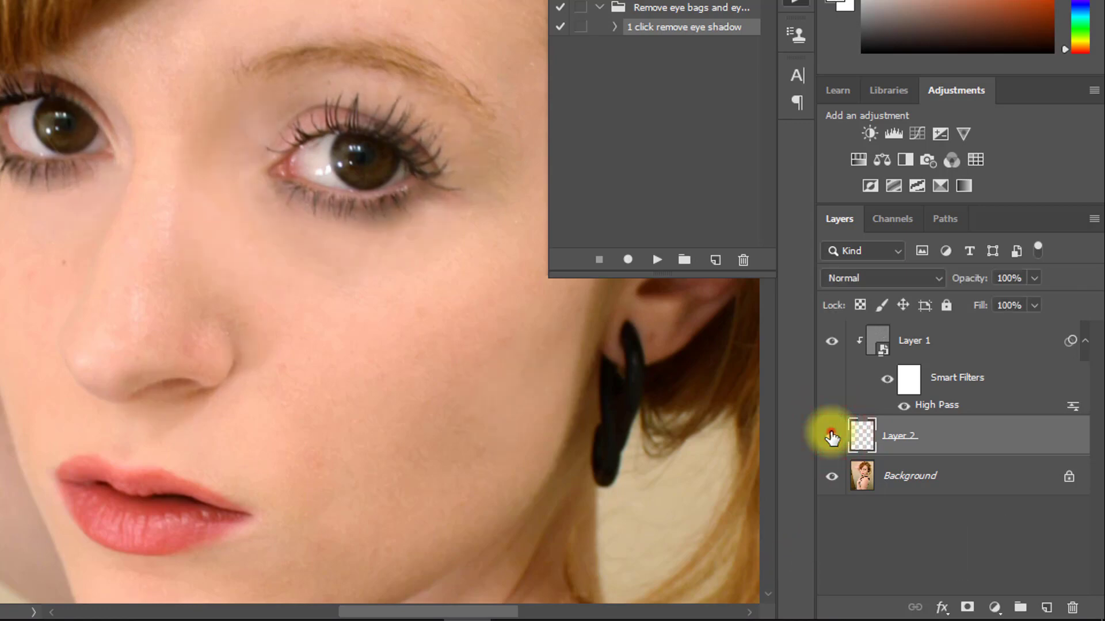
click(832, 437)
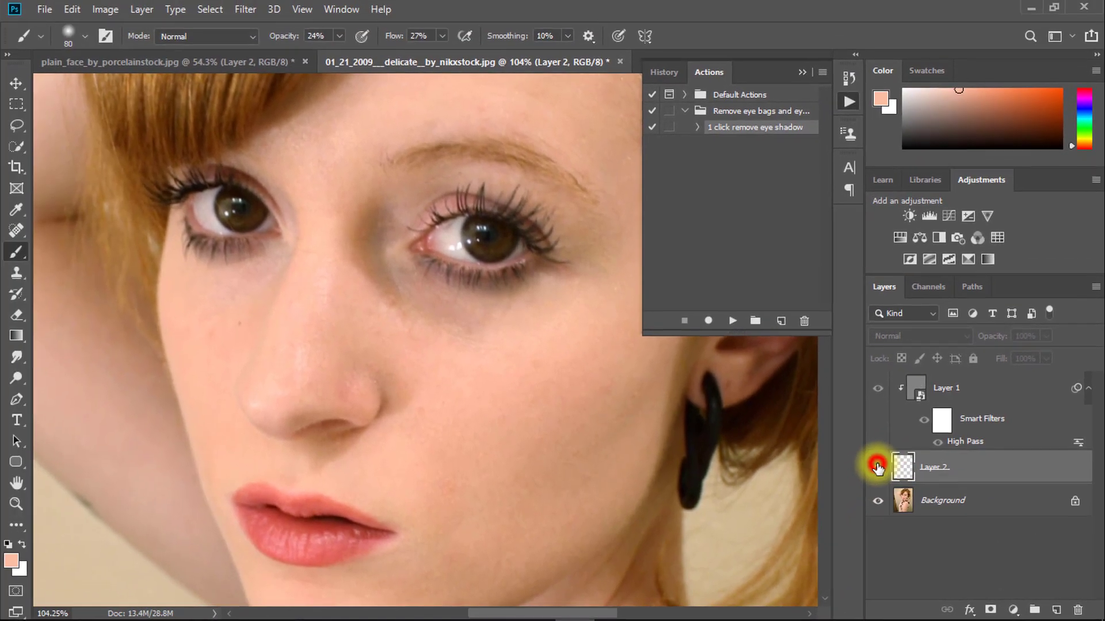
click(832, 438)
scroll(686, 453, down, 2)
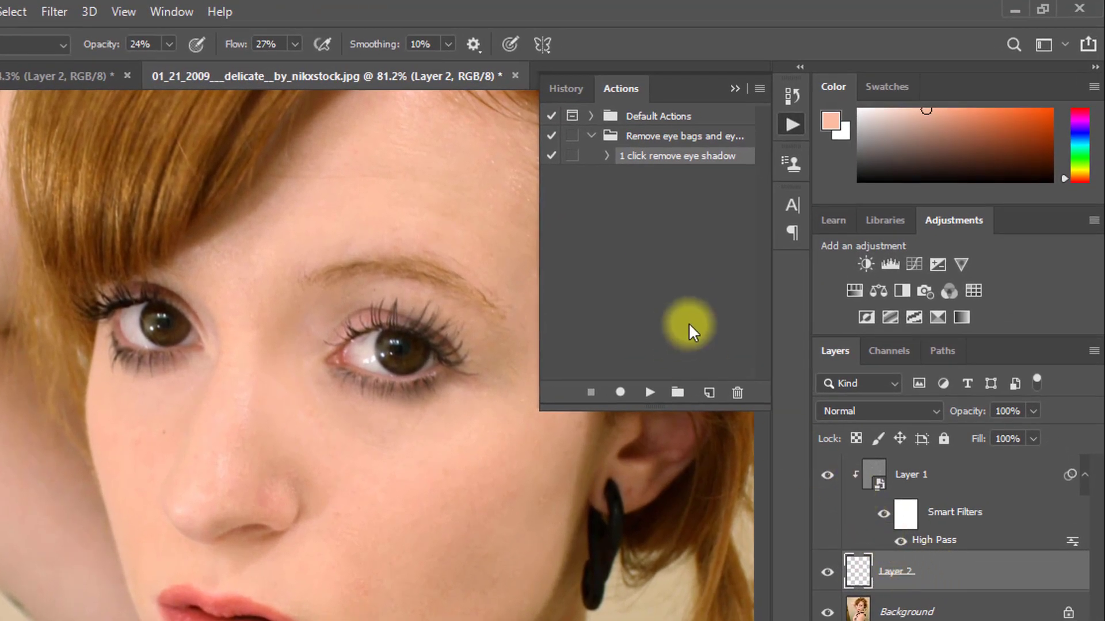
- Start saving the eye bags and eye shadow action set to a file, with the Desktop as its location
click(703, 136)
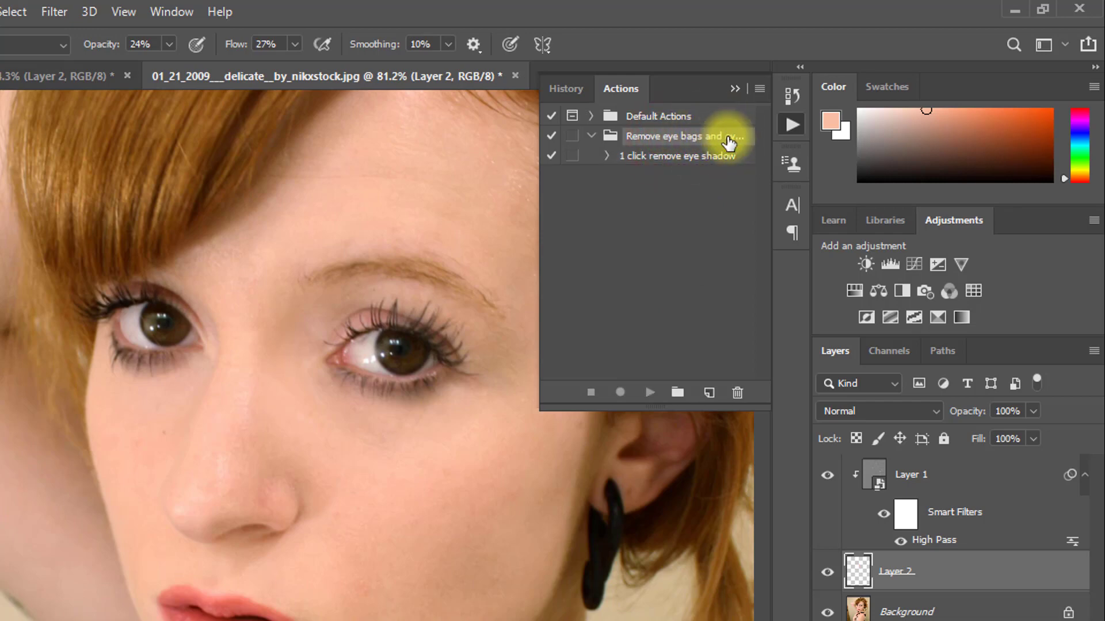
click(759, 87)
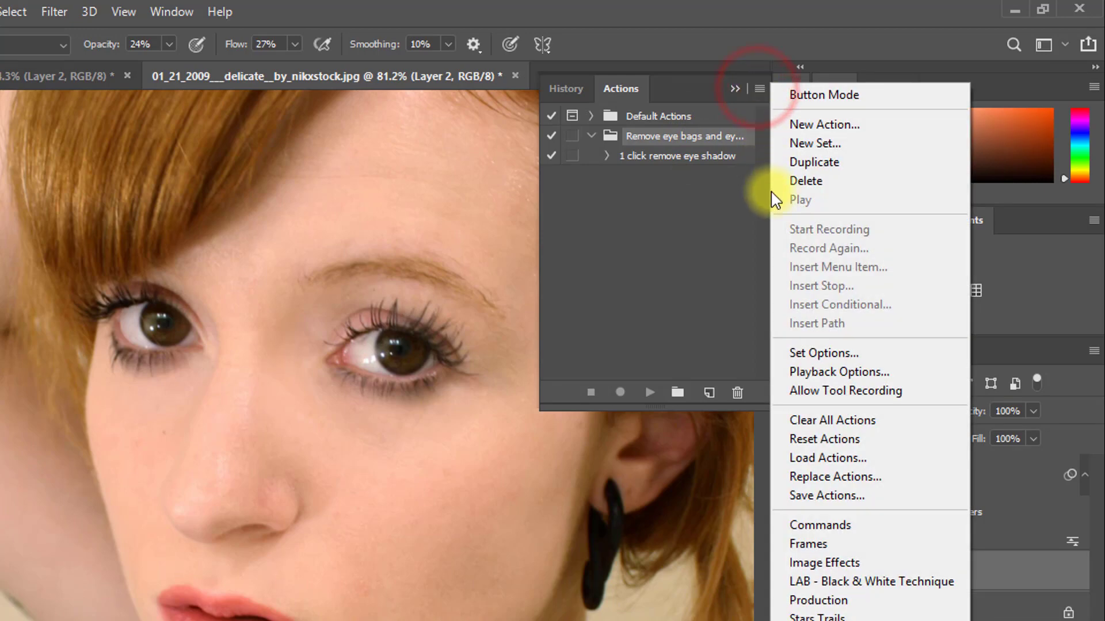
click(825, 495)
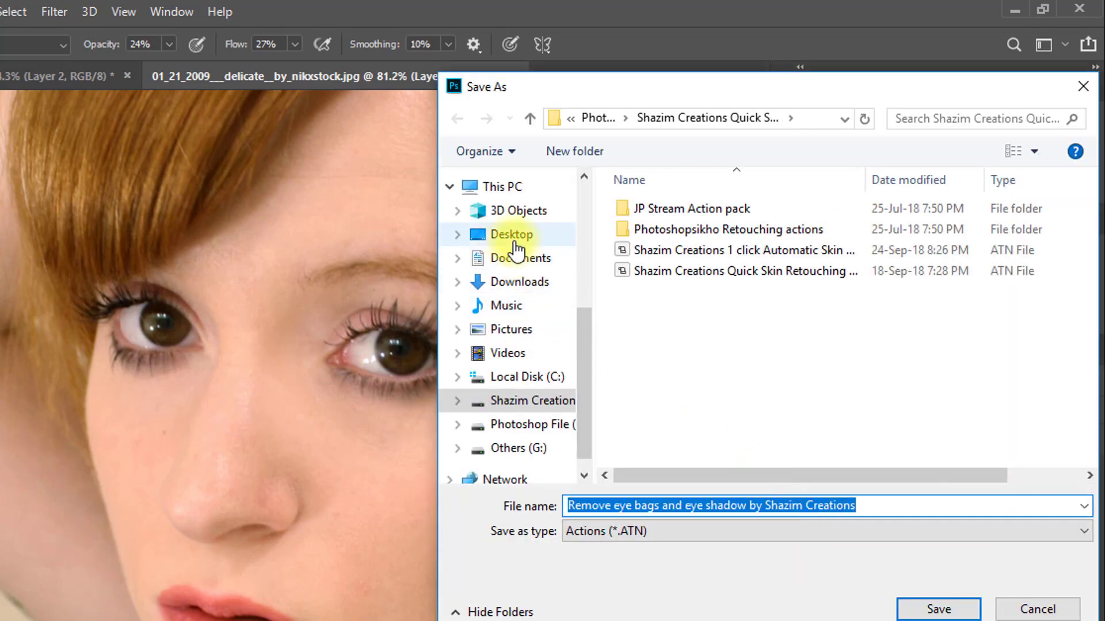
click(513, 246)
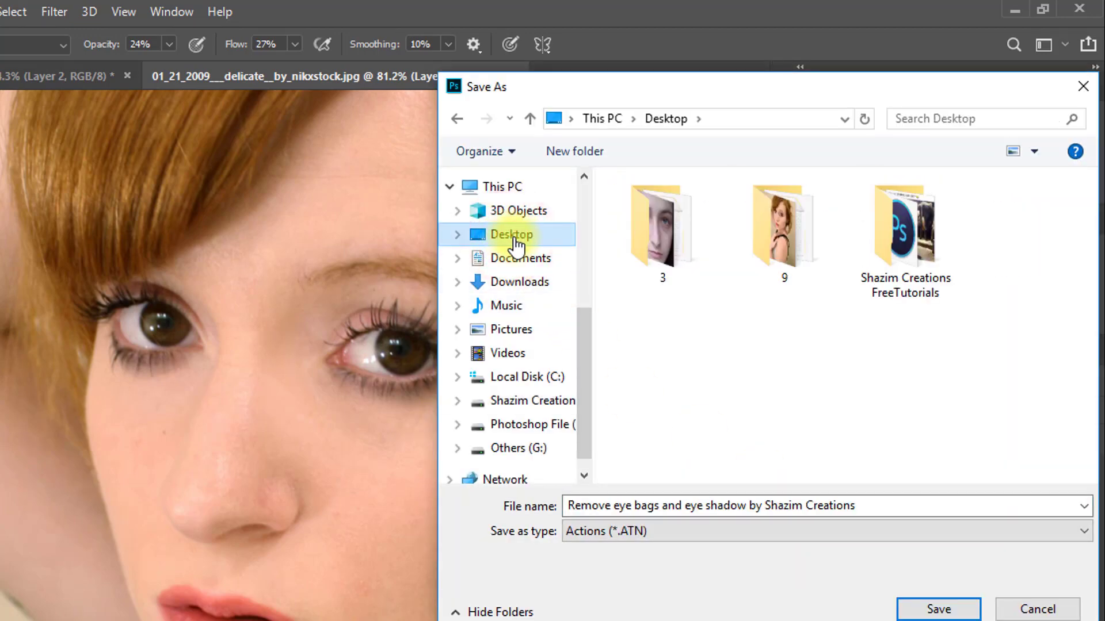
- Name the action file "Remove eye bags and eye shadow Photoshop Actions by Shazim Creations" and save it in ATN format
triple_click(863, 508)
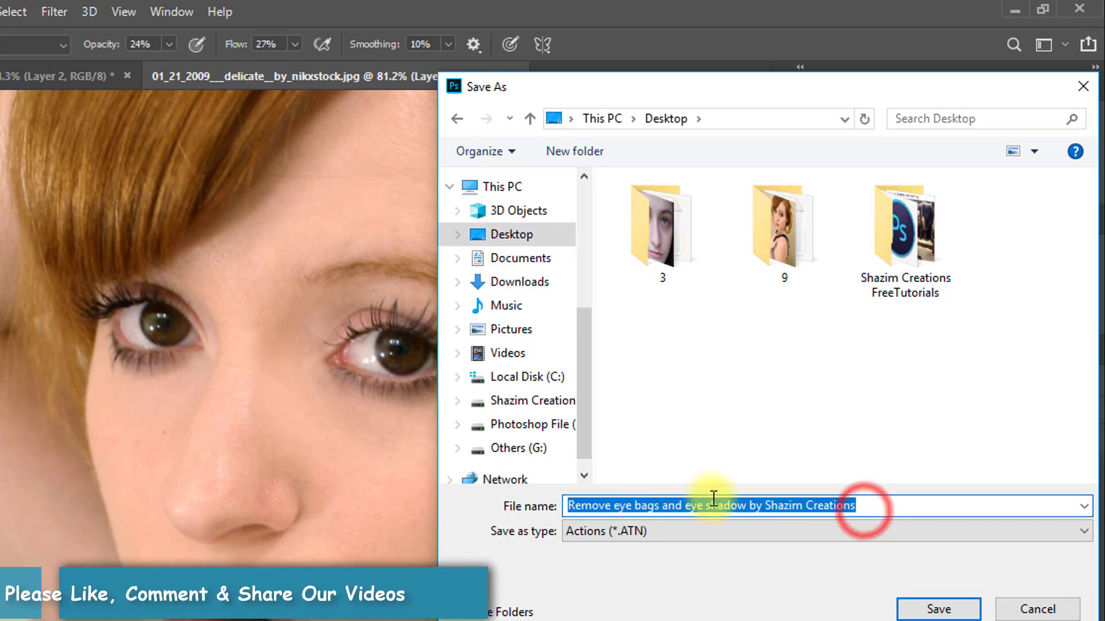
click(862, 504)
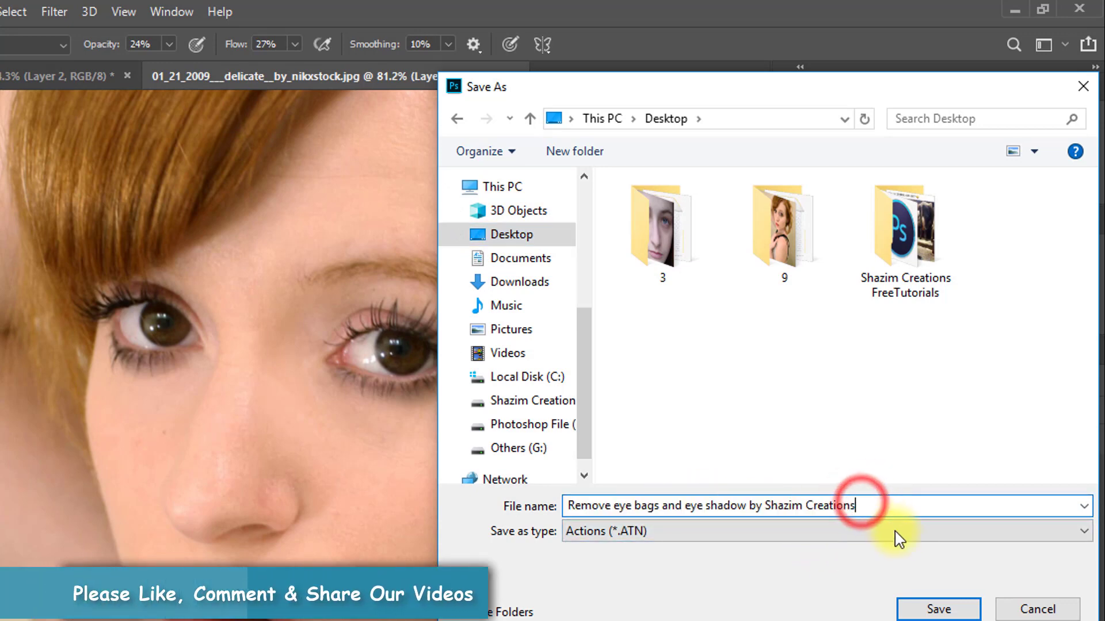
text(PhotAction )
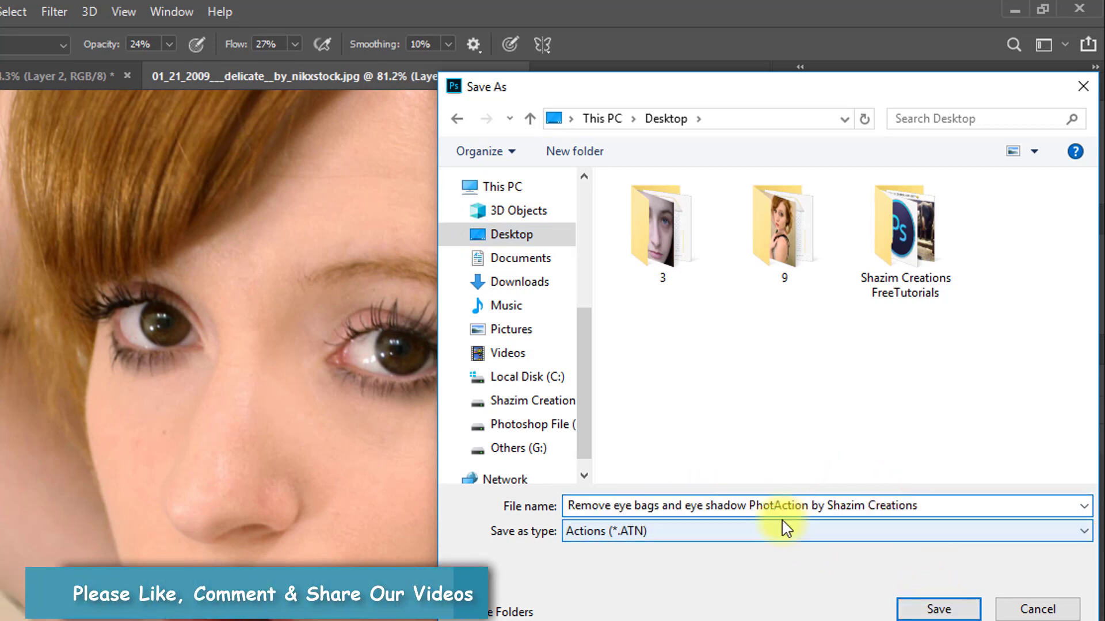
text(oshop)
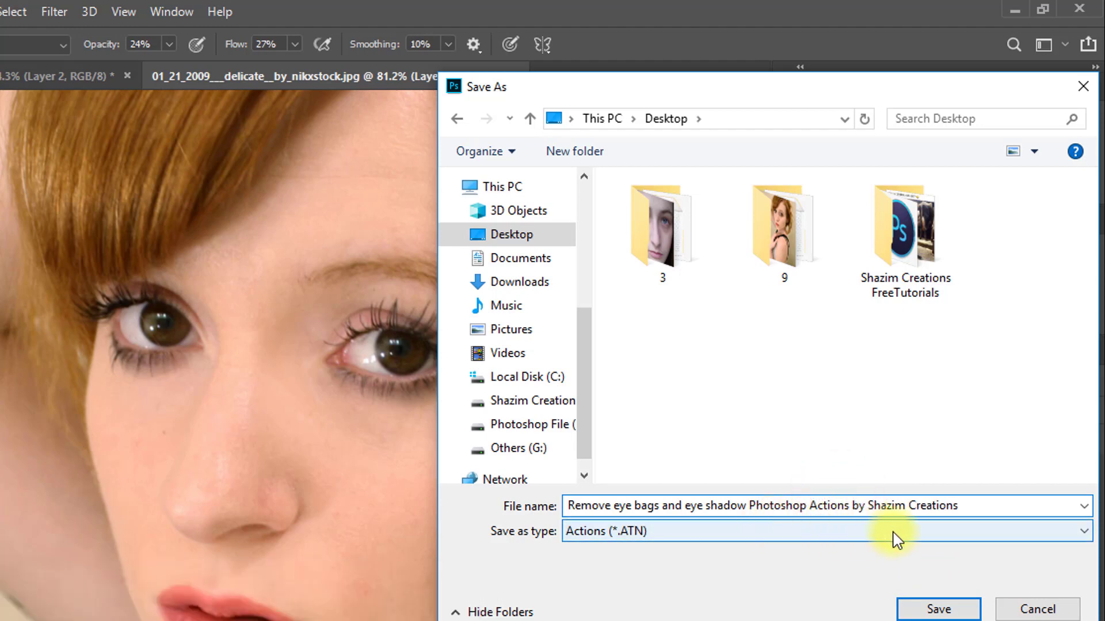
click(931, 610)
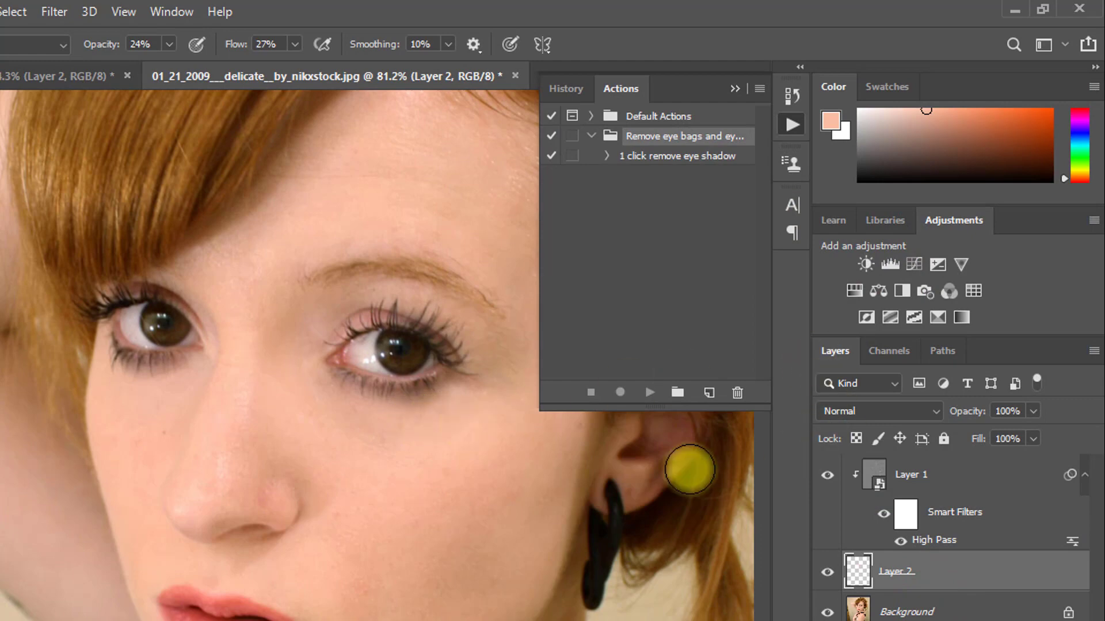
- Delete the eye bags and eye shadow action set from the loaded actions
click(737, 392)
click(340, 301)
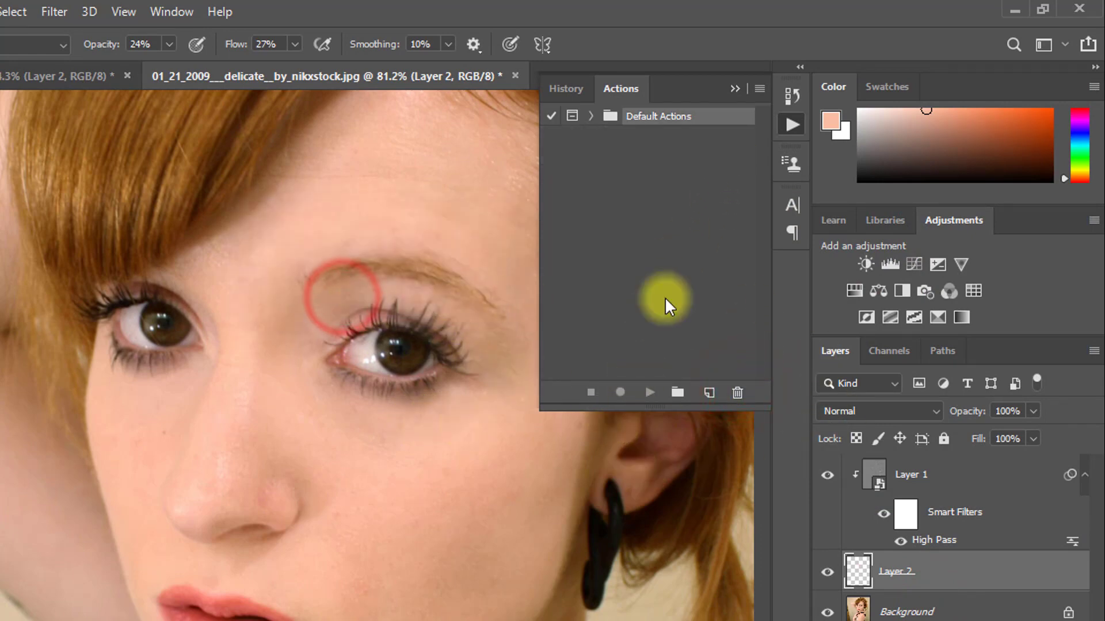
- Close both portrait documents without saving their changes
click(515, 73)
click(424, 300)
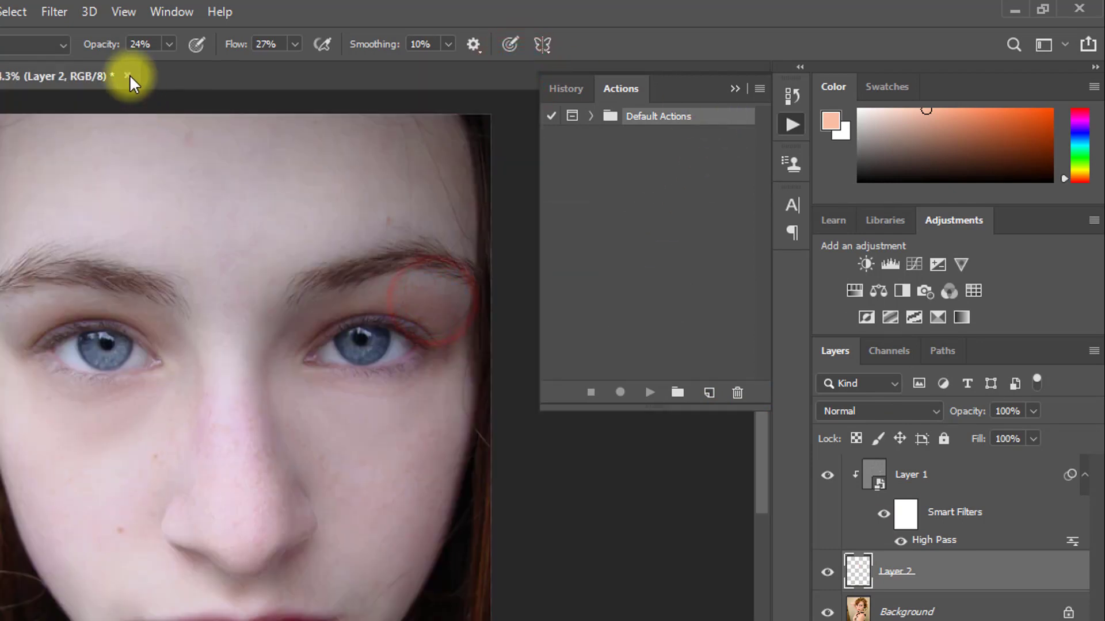
click(127, 75)
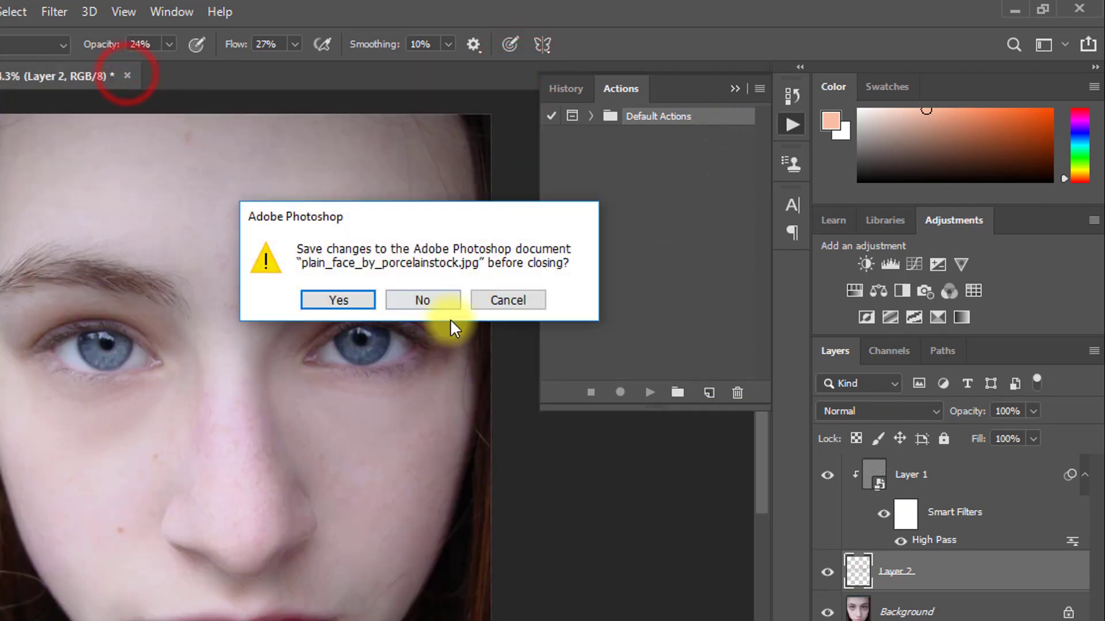
click(424, 298)
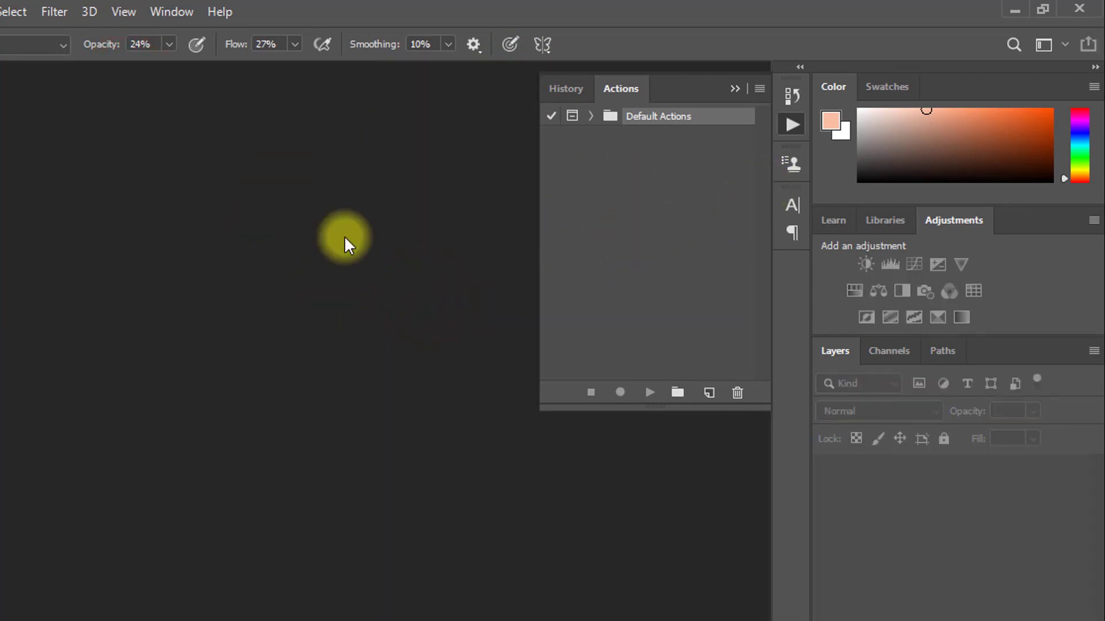
- Start loading an action set from a file
click(759, 88)
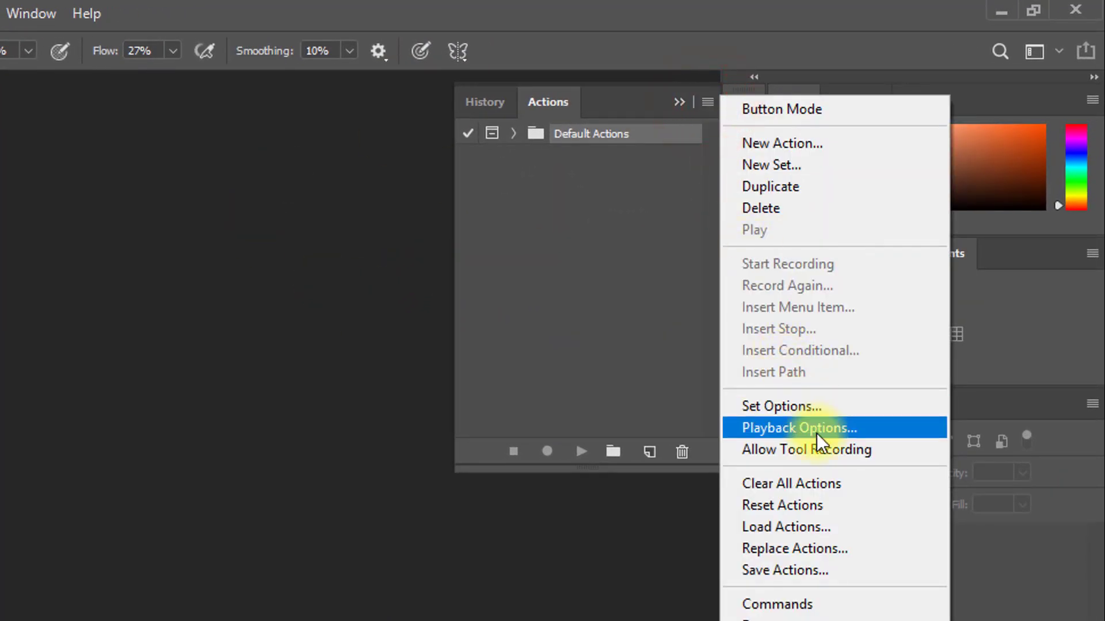
click(786, 526)
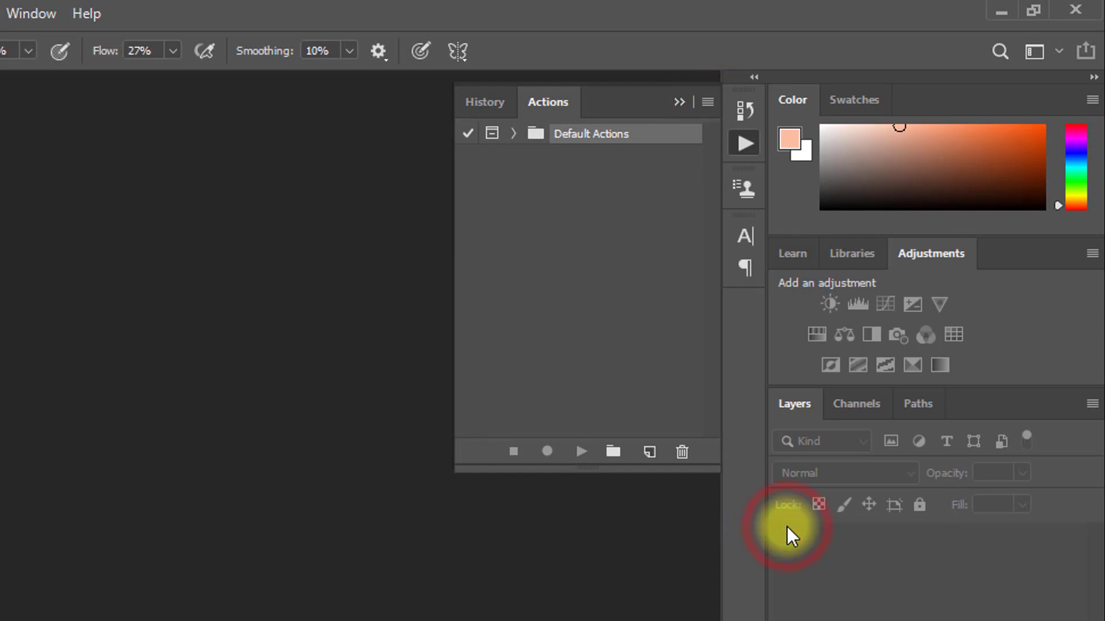